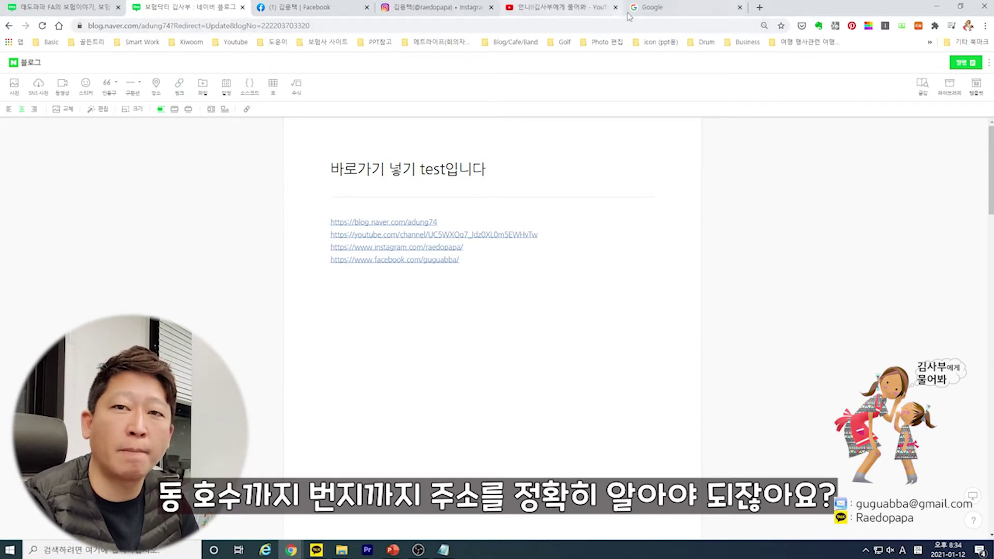
# Step: Switch to the open Google page, select its web address, and go to Google Images
pyautogui.click(647, 11)
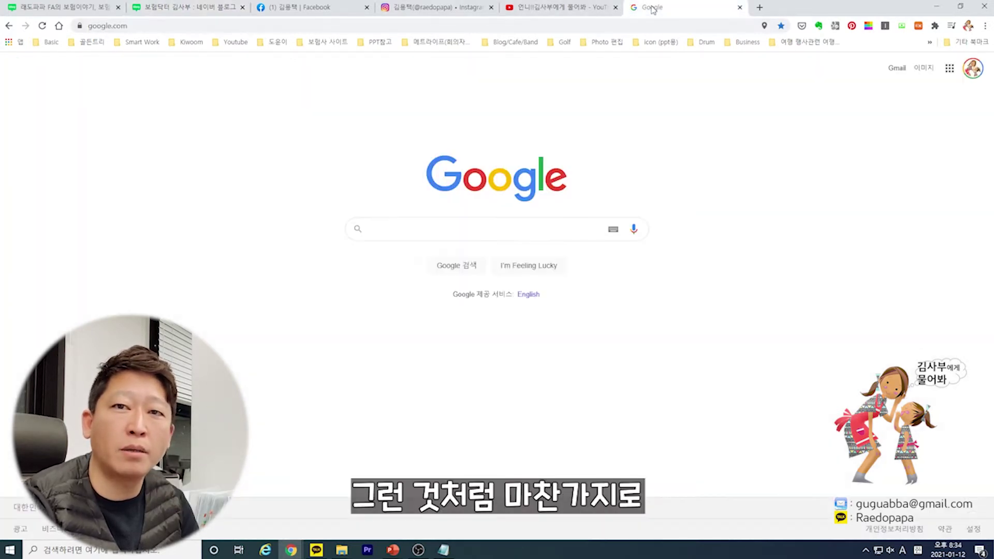
pyautogui.click(148, 26)
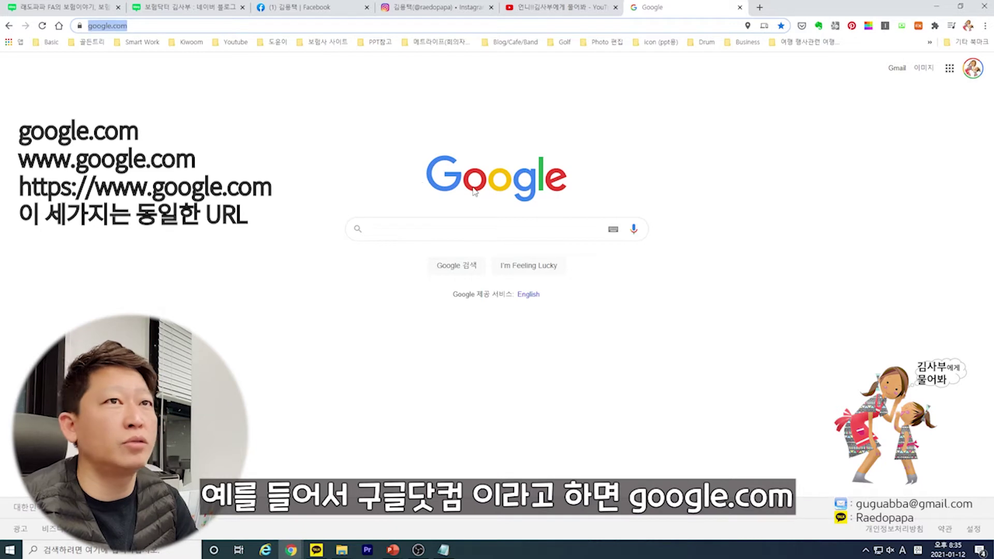
pyautogui.click(924, 68)
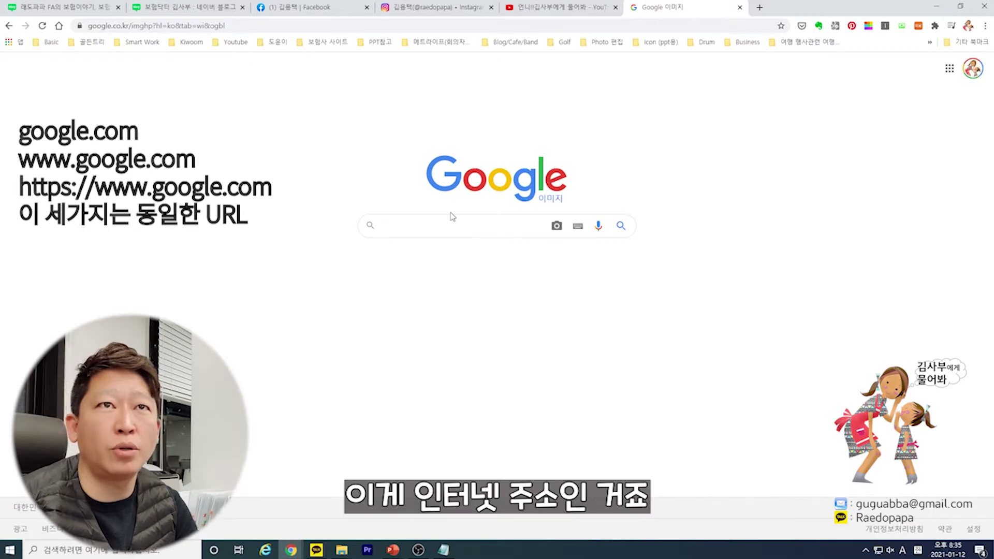
# Step: Search Google Images for 세종대왕
pyautogui.write('tpwhd')
pyautogui.press('BackSpace')
pyautogui.press('BackSpace')
pyautogui.press('BackSpace')
pyautogui.press('BackSpace')
pyautogui.press('BackSpace')
pyautogui.press('Hangul')
pyautogui.write('세종디')
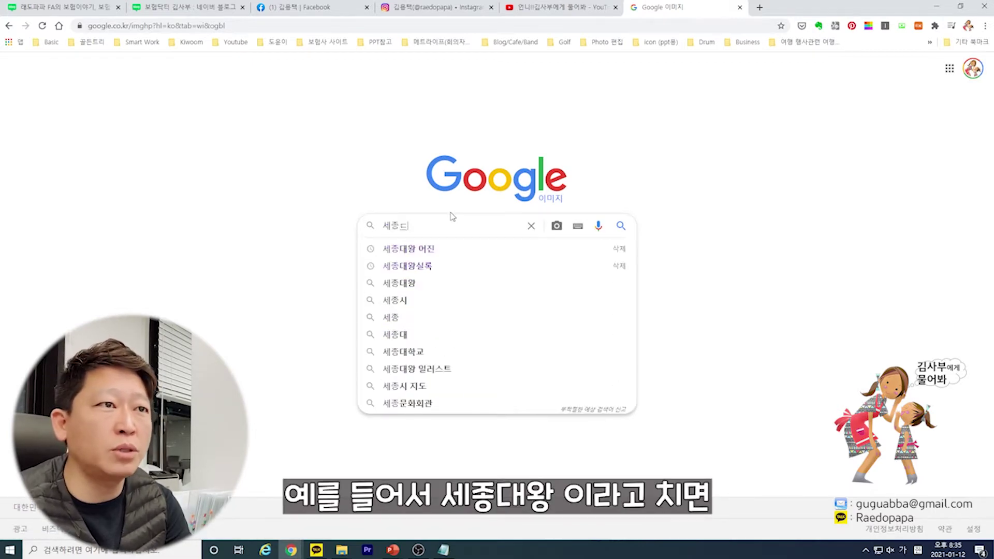
pyautogui.write('왕')
pyautogui.press('Return')
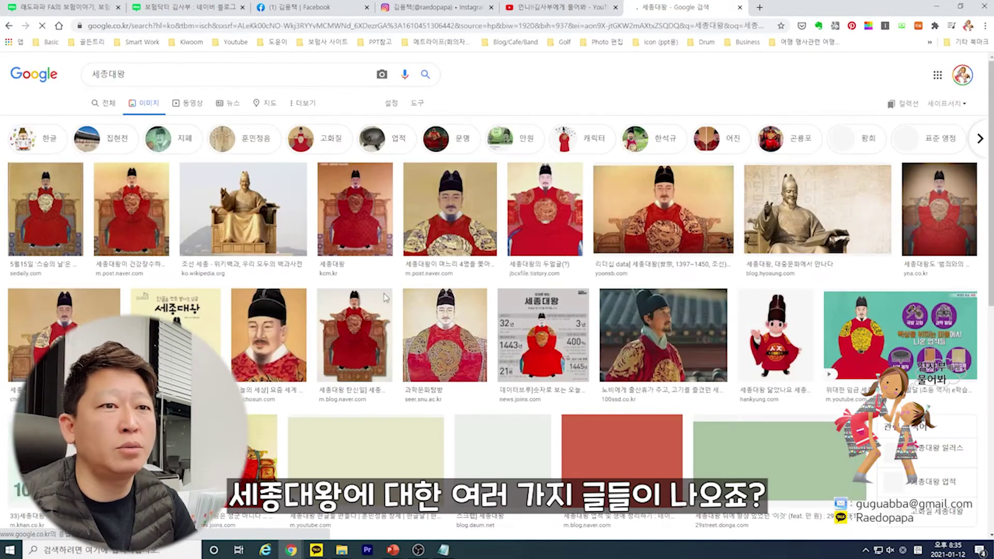
# Step: Open the Wikipedia statue image from the 세종대왕 results and copy the page's full URL
pyautogui.click(244, 228)
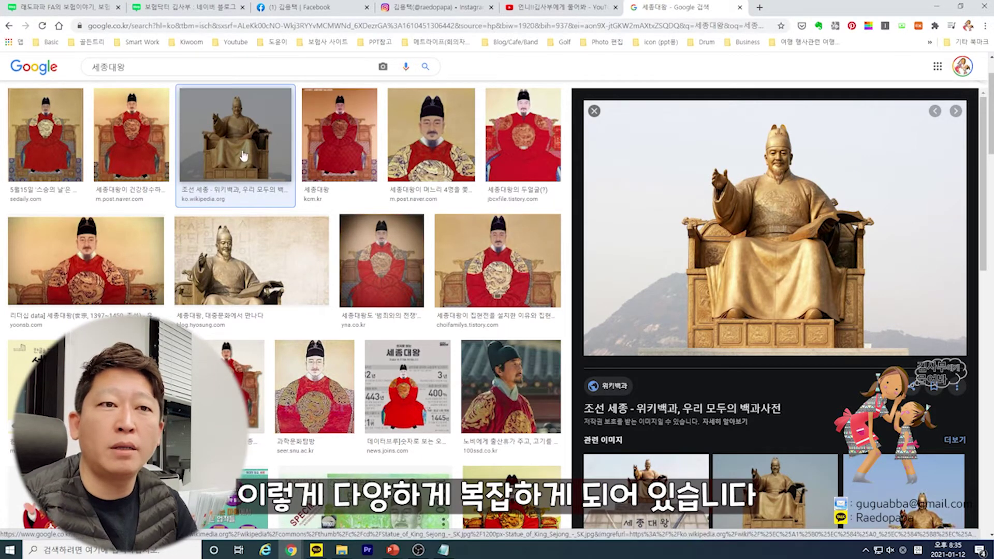
pyautogui.click(287, 25)
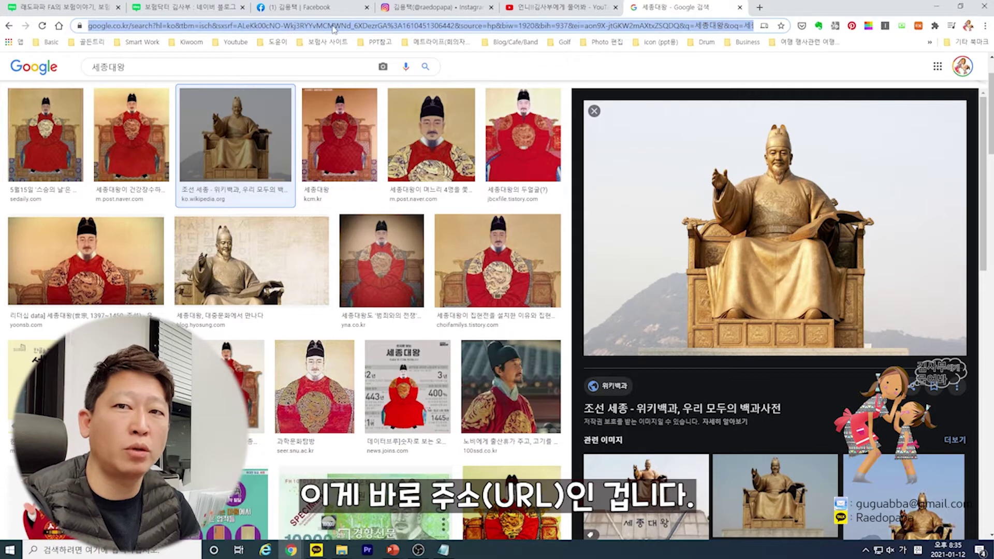
pyautogui.rightClick(375, 25)
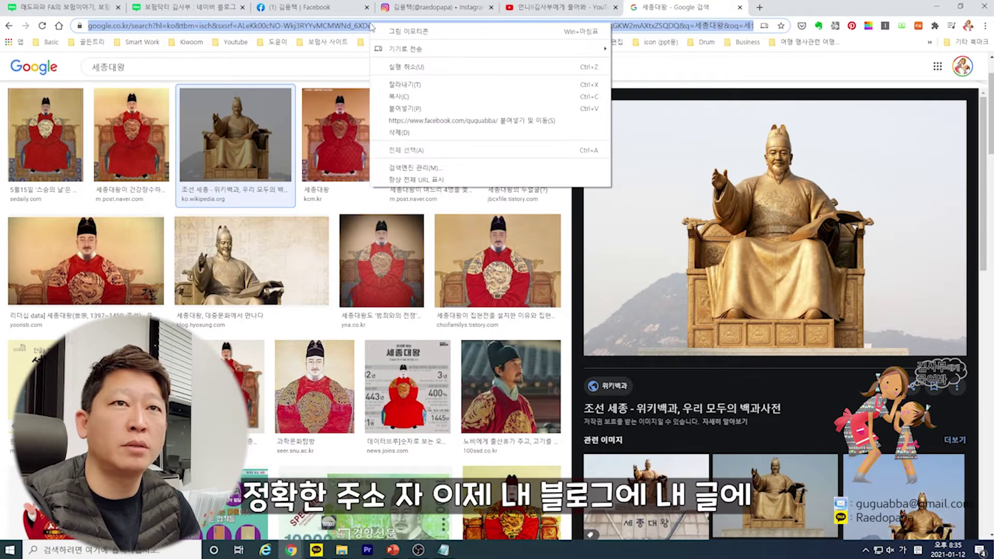
pyautogui.click(397, 97)
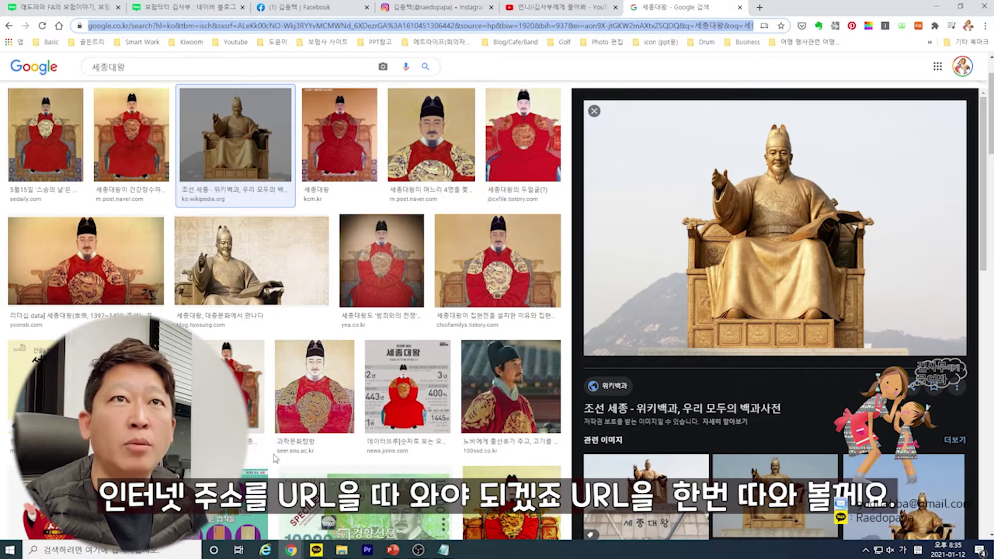
# Step: Switch to 테스트.txt in Notepad, clear its text selection, and move the window lower over the search results
pyautogui.click(444, 549)
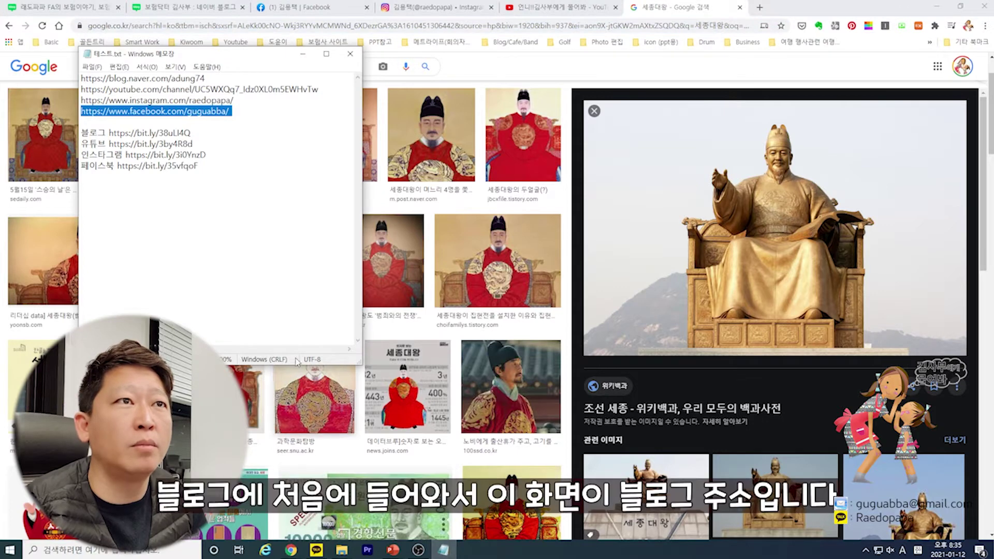
pyautogui.click(244, 271)
pyautogui.moveTo(251, 59); pyautogui.dragTo(247, 111)
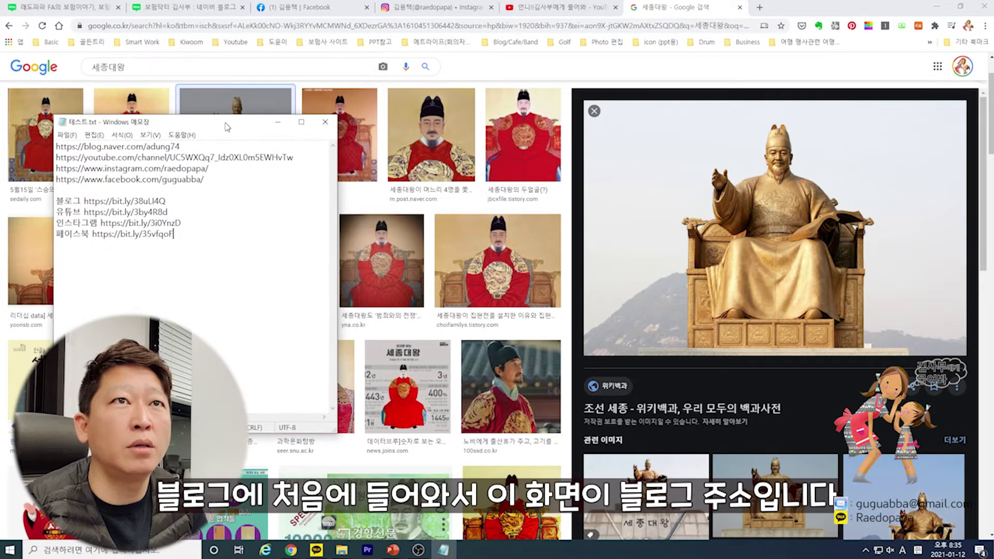
# Step: Select the full https address of the Naver blog home page and return to the 테스트.txt notes in Notepad
pyautogui.click(61, 10)
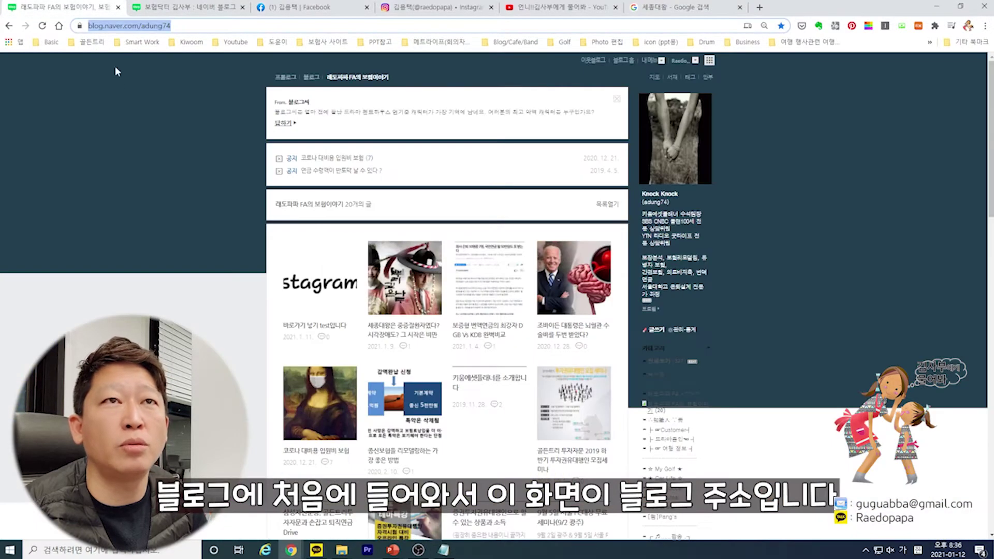
pyautogui.click(187, 26)
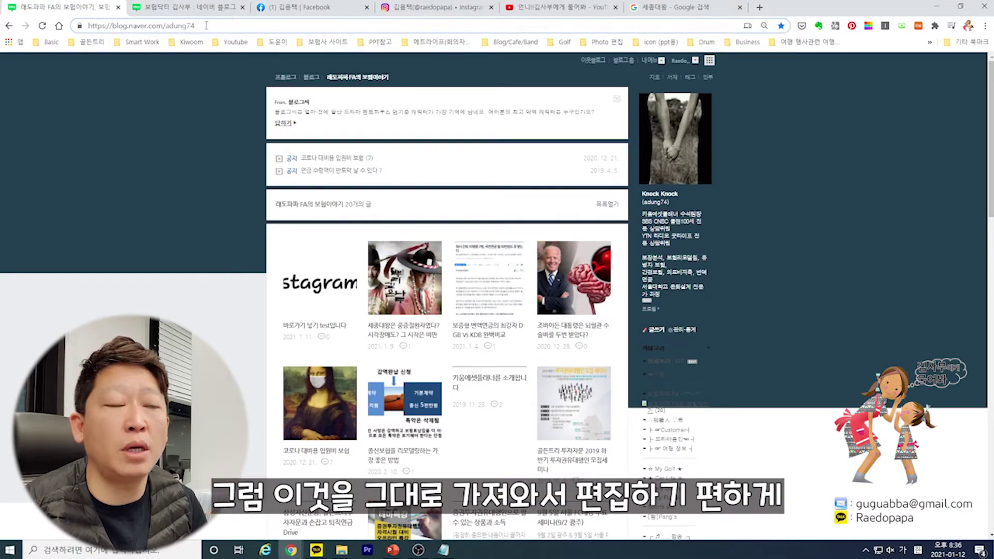
pyautogui.moveTo(206, 25); pyautogui.dragTo(78, 27)
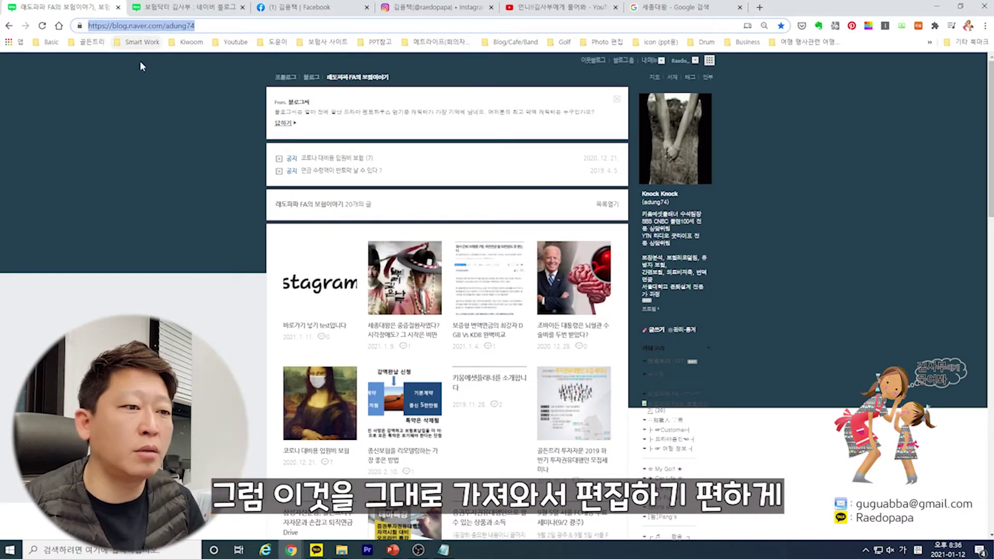
pyautogui.click(443, 549)
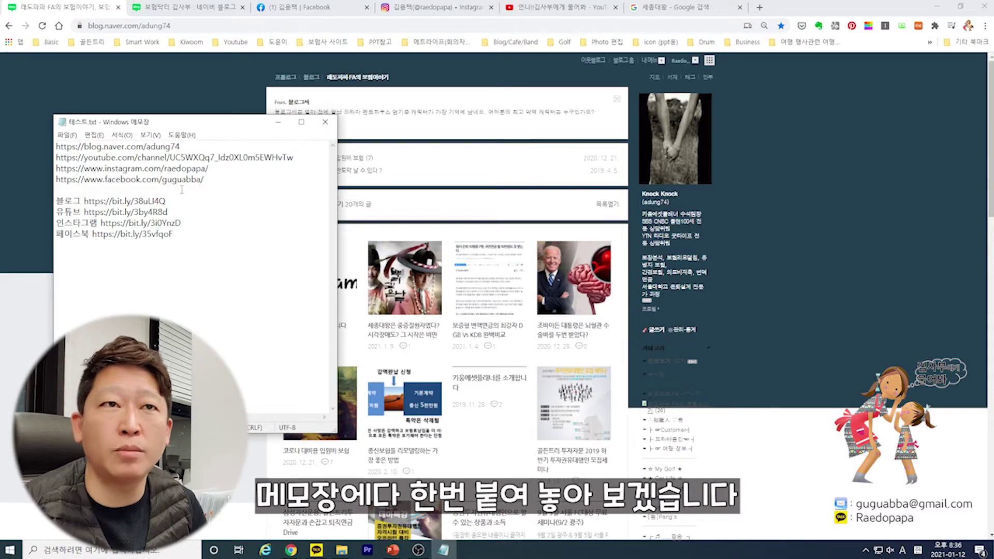
# Step: Examine the Facebook, Instagram and YouTube page addresses in Chrome alongside the links listed in 테스트.txt
pyautogui.click(298, 7)
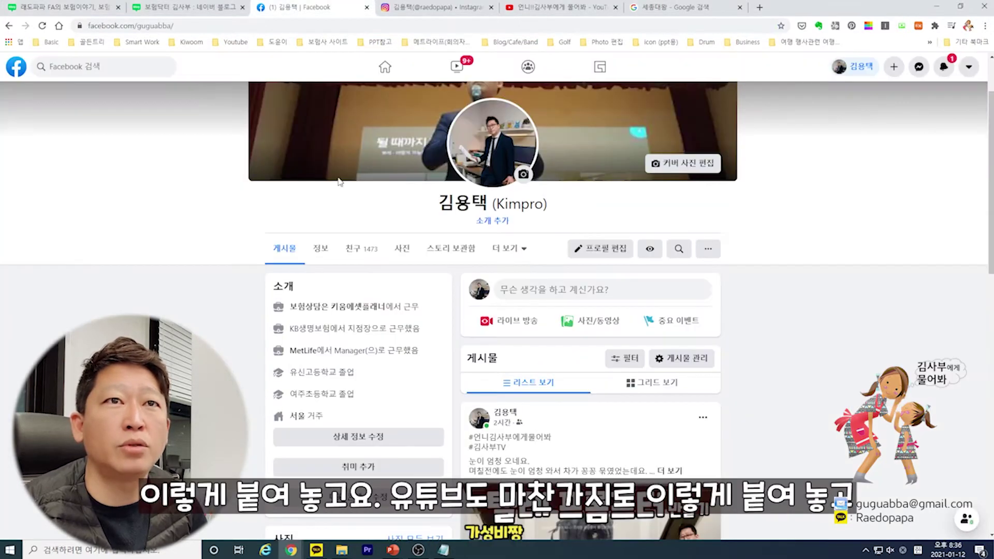
pyautogui.click(307, 27)
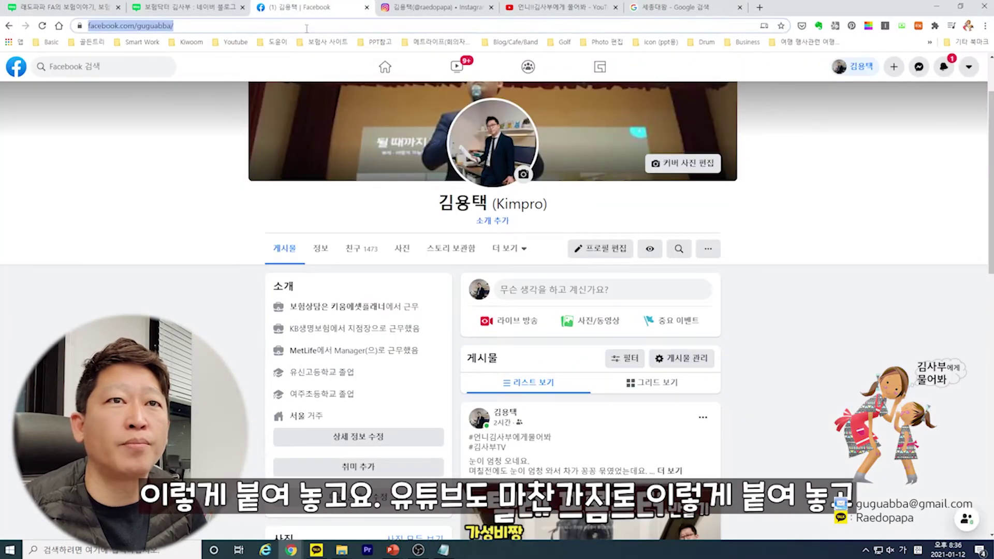
pyautogui.click(407, 8)
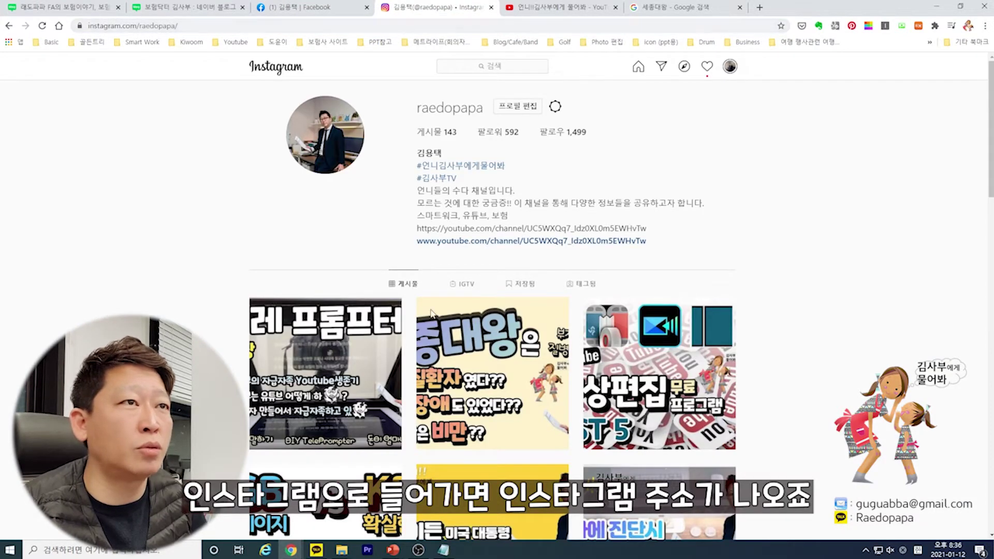
pyautogui.click(444, 550)
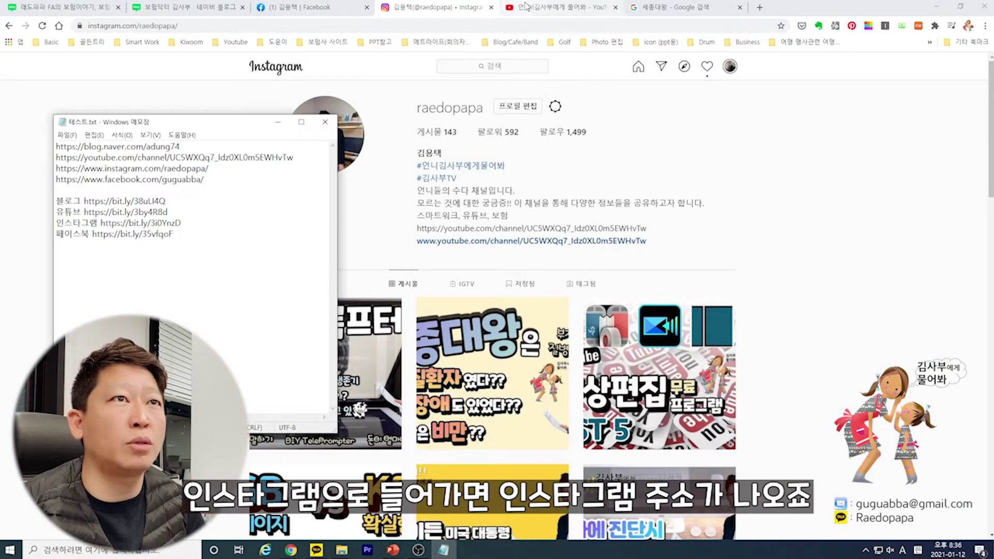
pyautogui.click(541, 9)
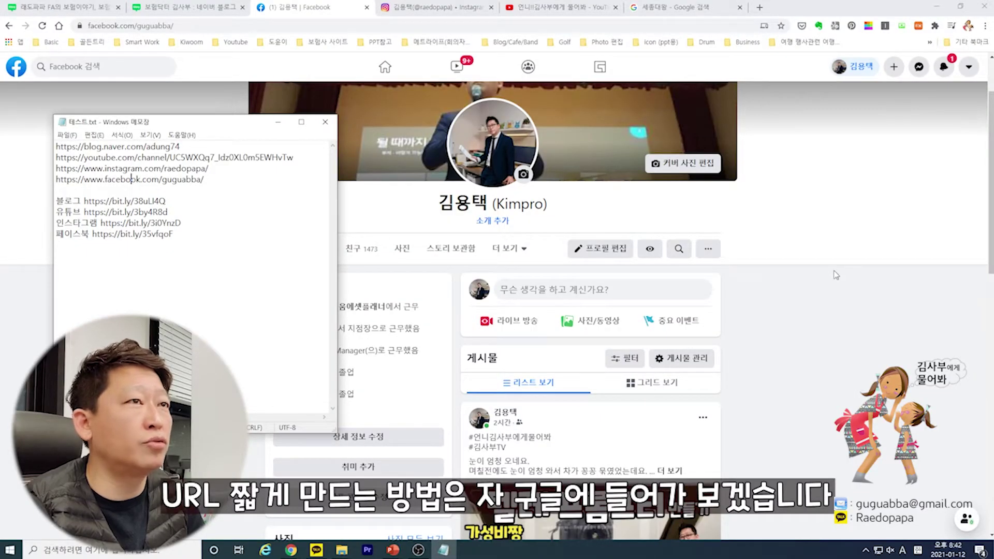
# Step: Open Google in a new browser tab and search for "short url"
pyautogui.click(759, 159)
pyautogui.click(760, 7)
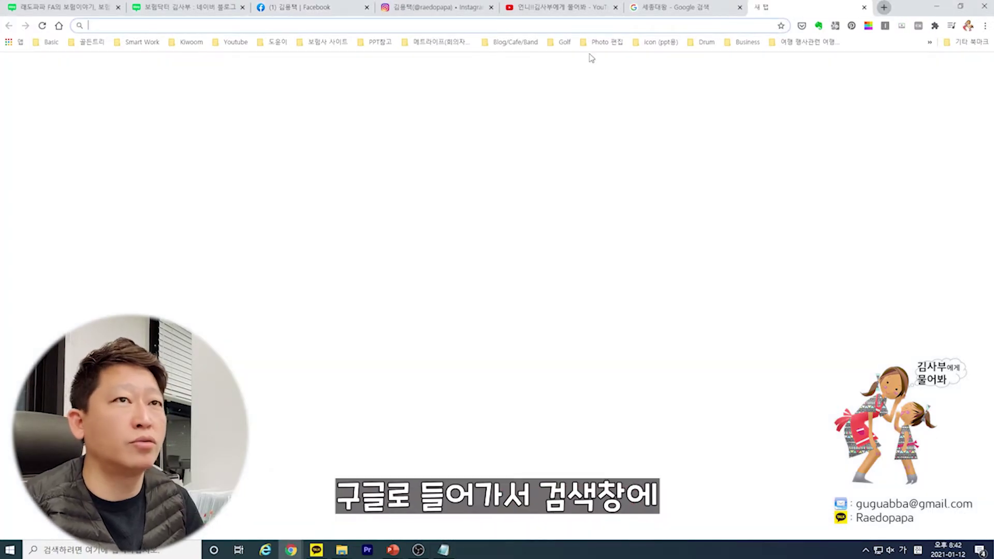
pyautogui.click(582, 246)
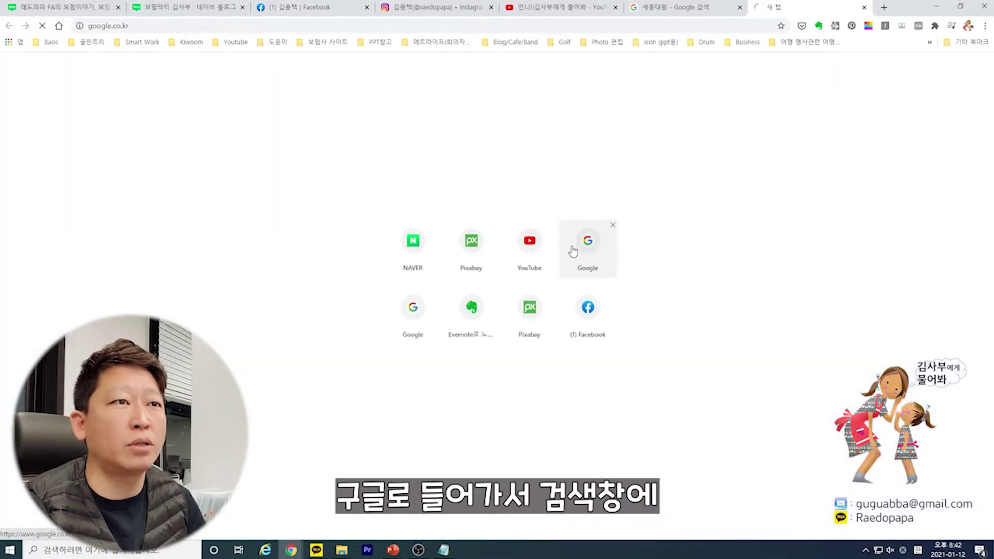
pyautogui.click(471, 227)
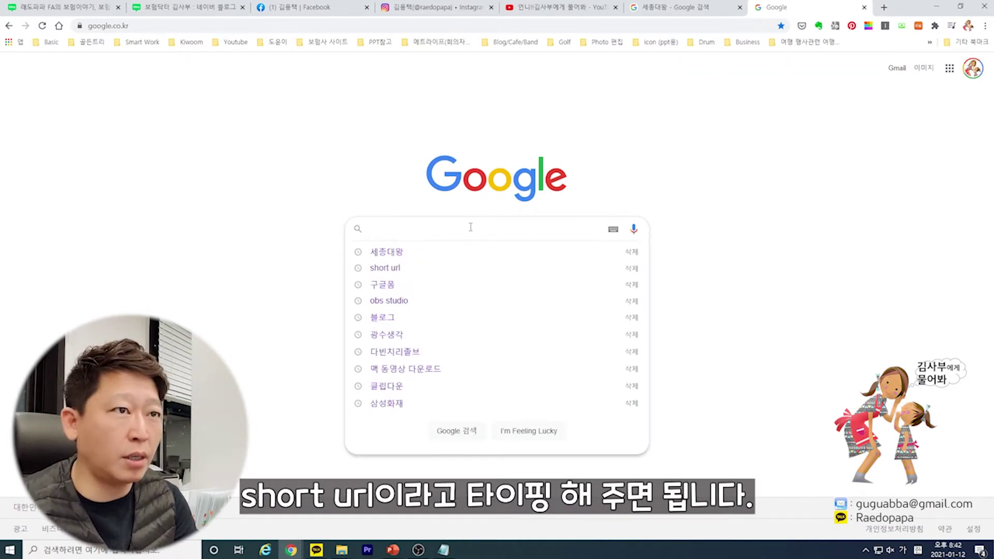
pyautogui.write('노')
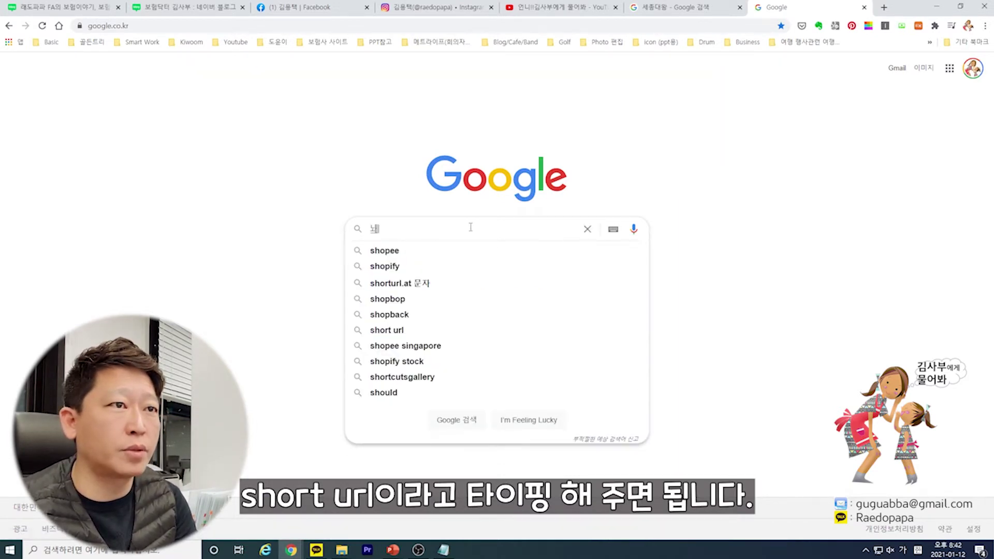
pyautogui.press('BackSpace')
pyautogui.press('Hangul')
pyautogui.write('short')
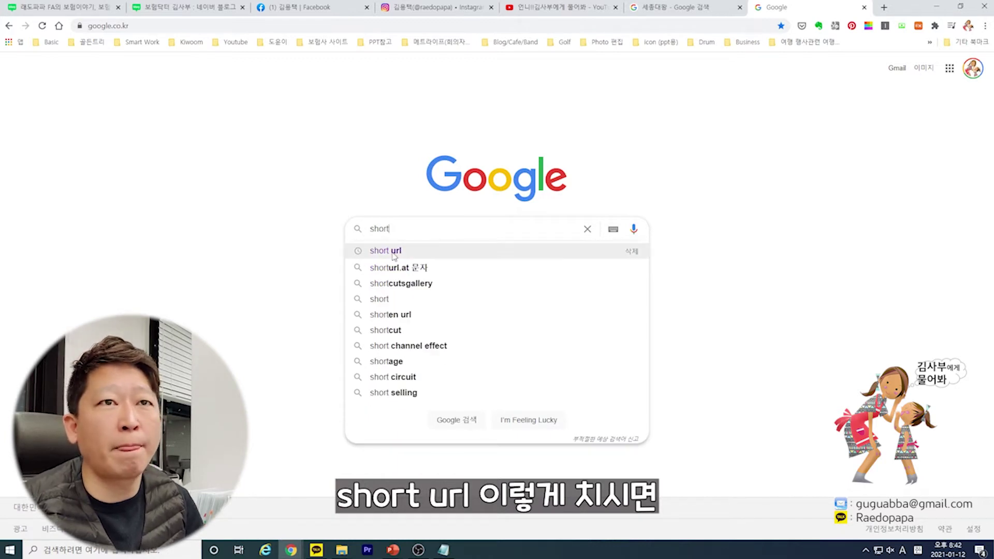
pyautogui.click(439, 249)
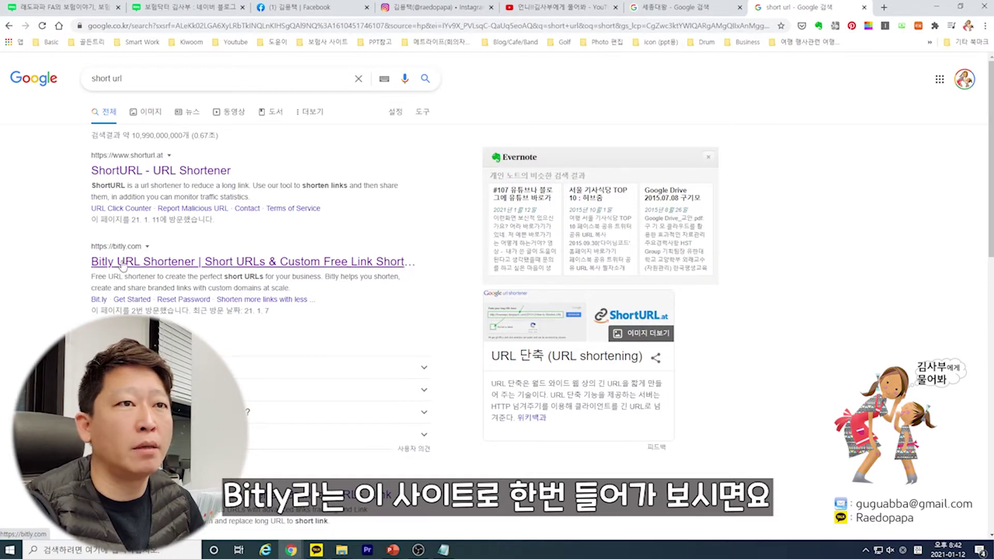
# Step: Open the Bitly URL Shortener site from the results, dismiss the translation popup, and find the link-shortening form
pyautogui.click(123, 265)
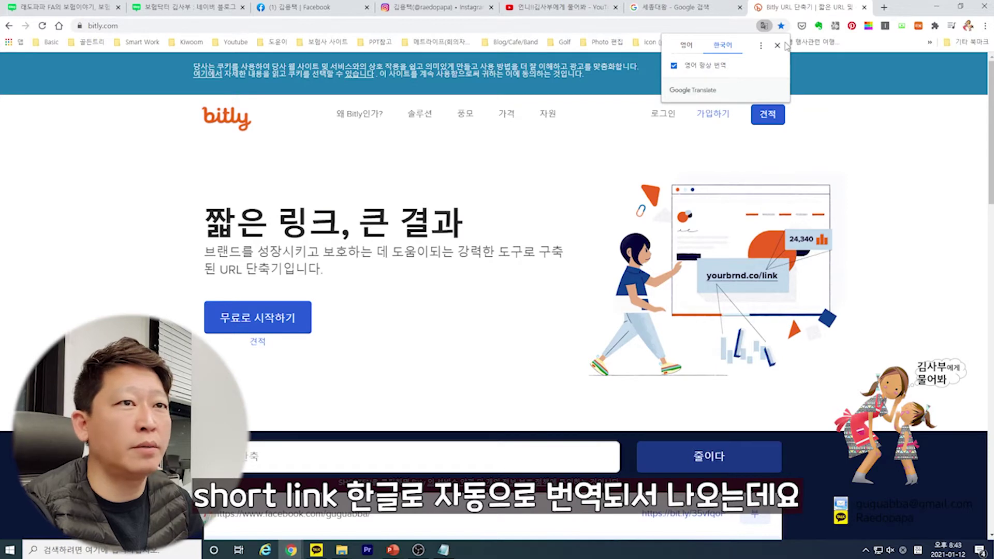
pyautogui.click(778, 45)
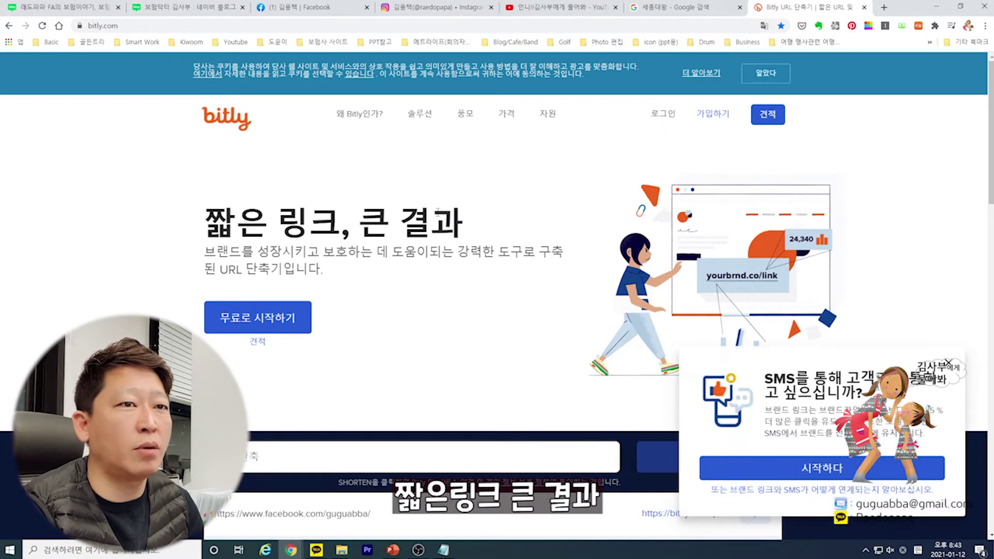
pyautogui.scroll(-4, 324, 380)
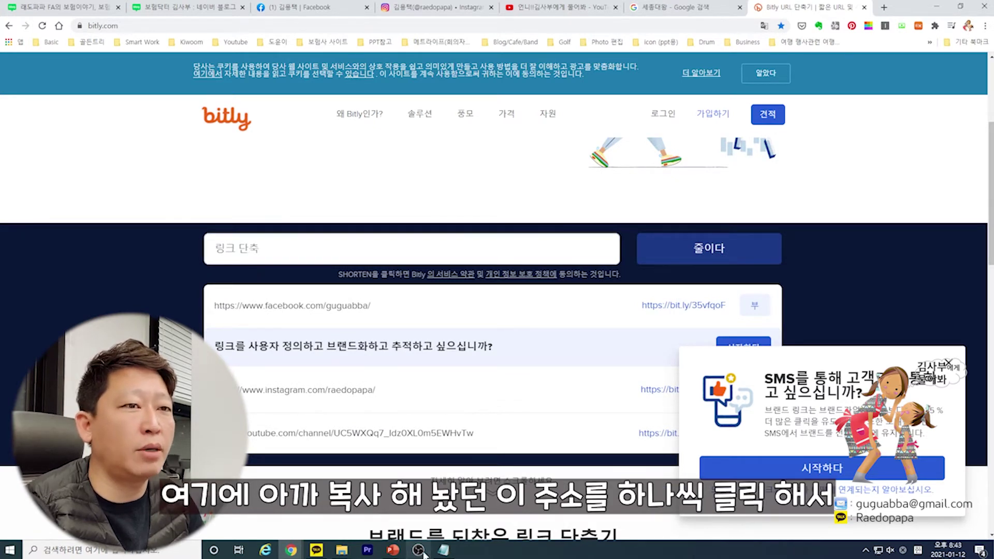
# Step: Copy the Naver blog address from the 테스트.txt notes and shorten it with Bitly
pyautogui.click(444, 550)
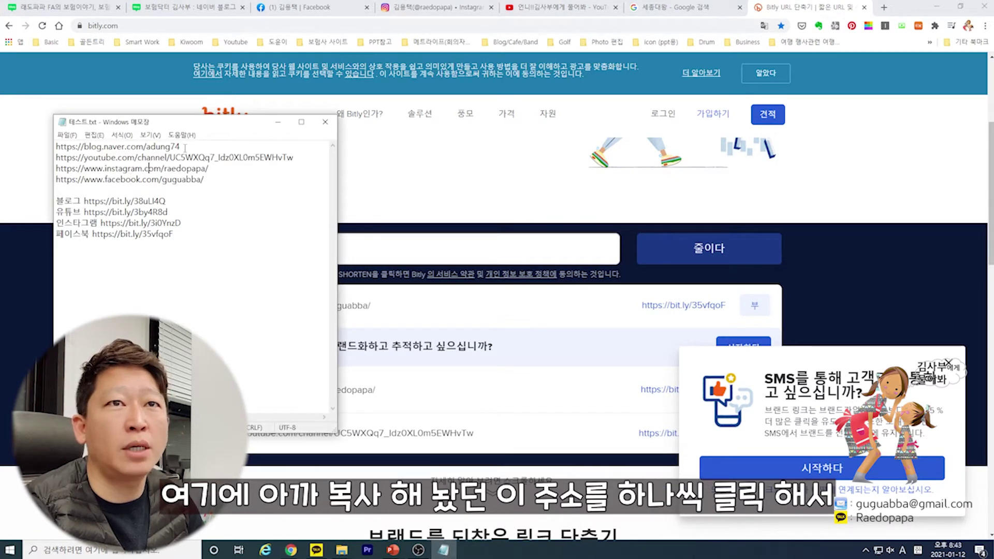
pyautogui.moveTo(184, 147); pyautogui.dragTo(49, 147)
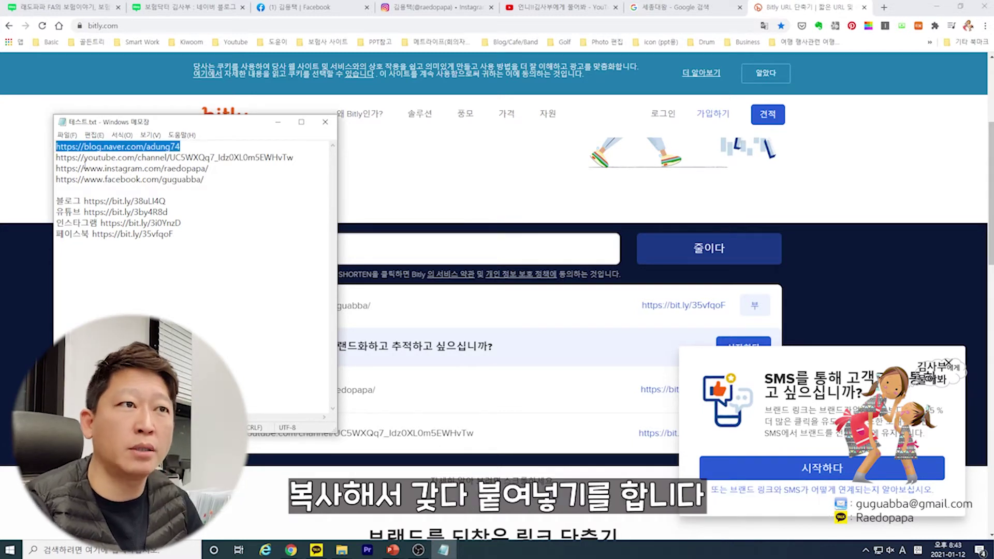
pyautogui.click(405, 254)
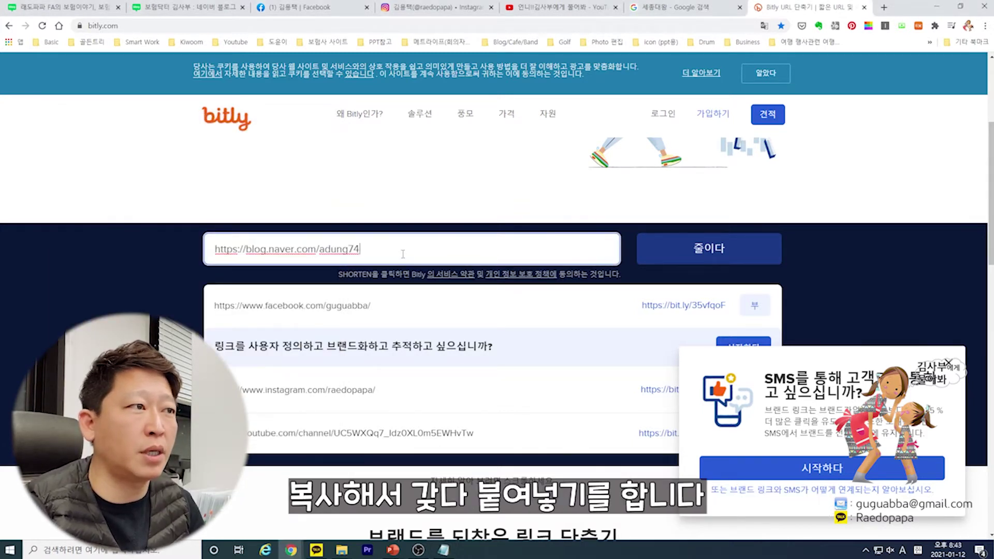
pyautogui.hotkey('ctrl', 'v')
pyautogui.click(689, 254)
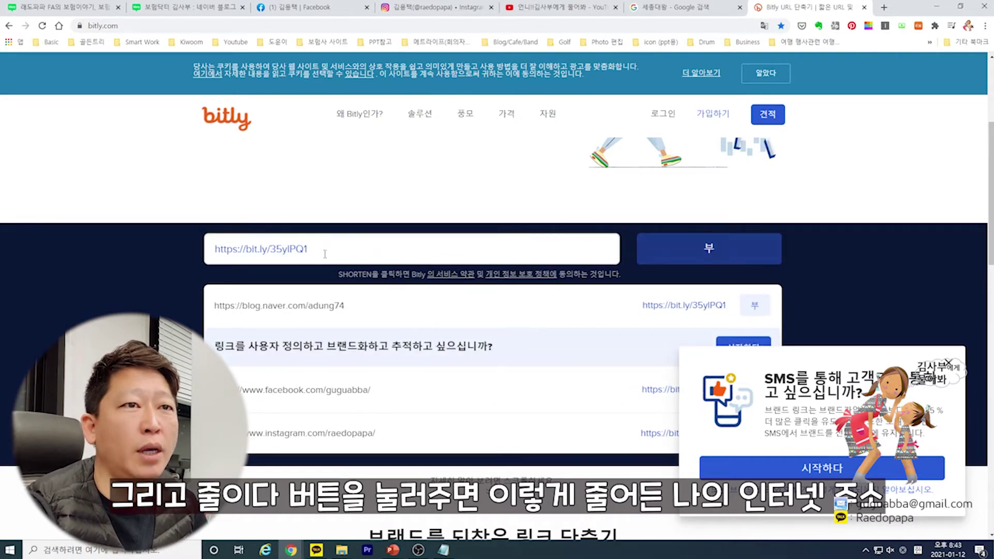
# Step: Examine the shortened blog, YouTube, Instagram and Facebook links in 테스트.txt alongside the short link generated by Bitly
pyautogui.moveTo(326, 254); pyautogui.dragTo(1, 358)
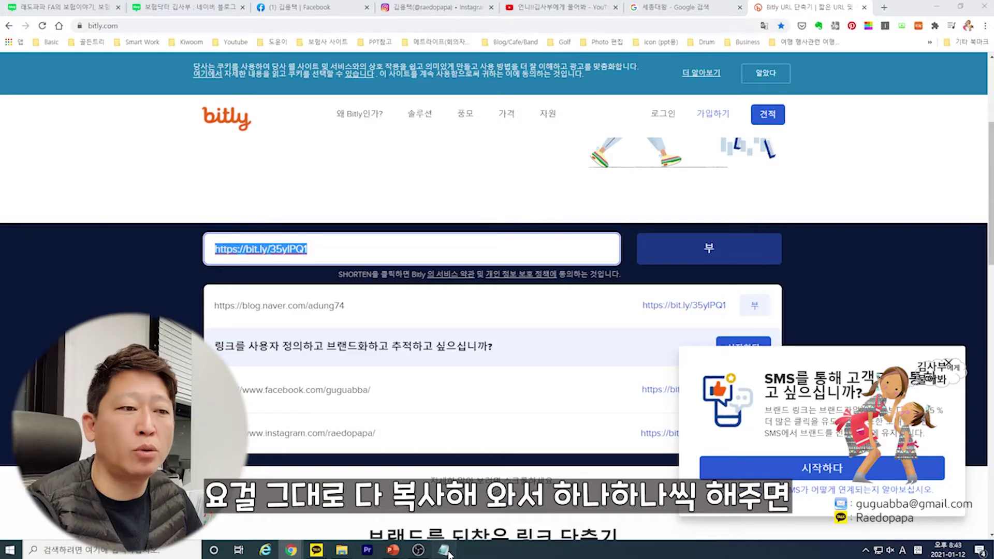
pyautogui.hotkey('alt', 'Tab')
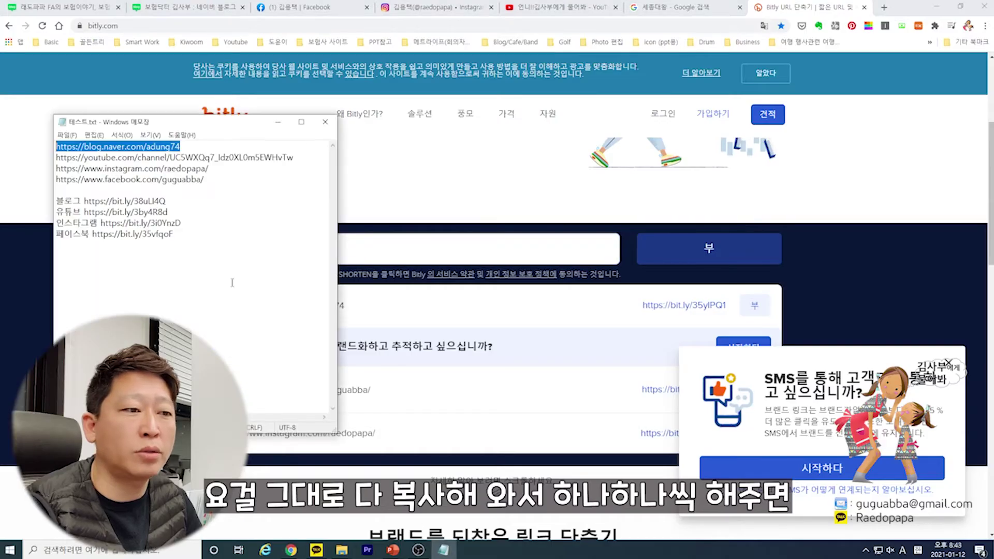
pyautogui.click(151, 222)
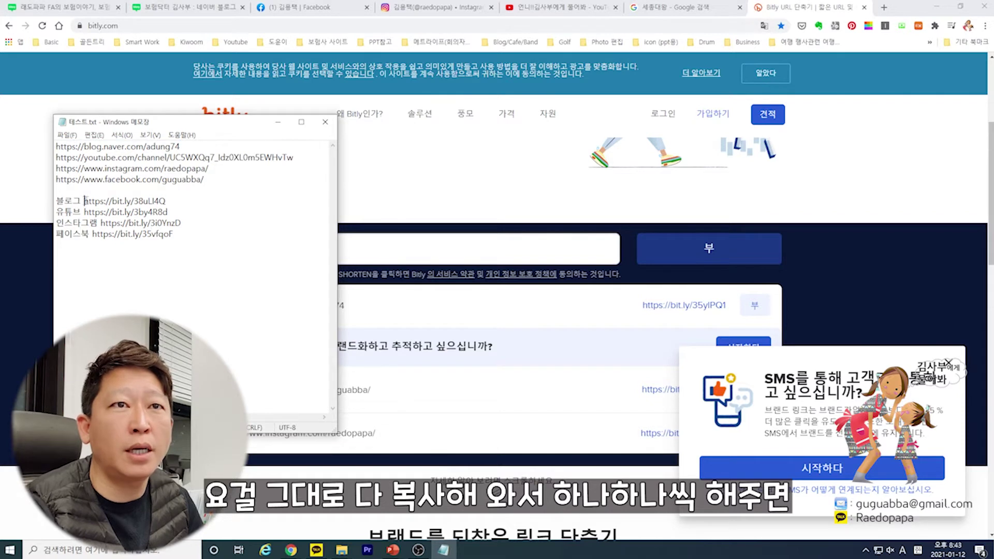
pyautogui.moveTo(84, 200); pyautogui.dragTo(165, 201)
pyautogui.moveTo(84, 212); pyautogui.dragTo(169, 213)
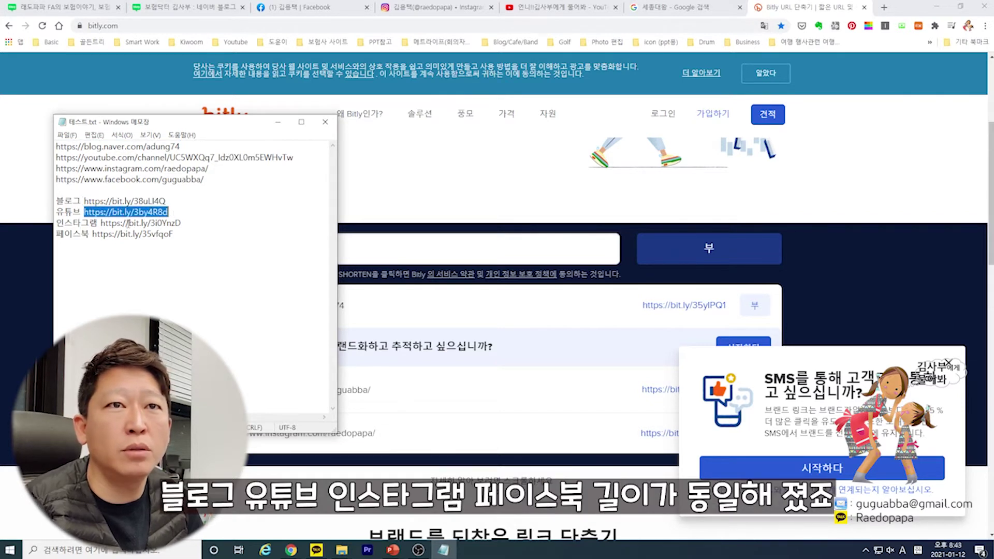
pyautogui.moveTo(102, 222); pyautogui.dragTo(167, 223)
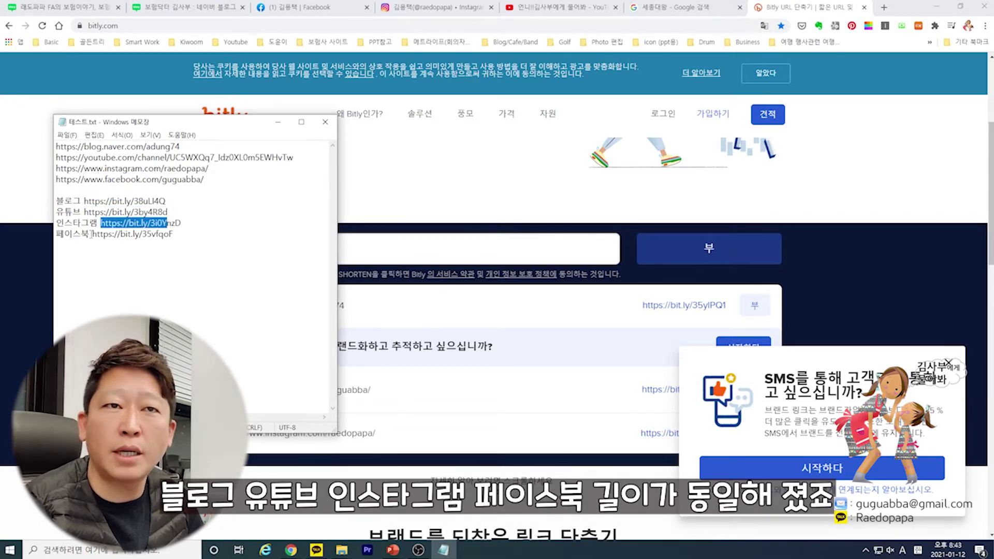
pyautogui.moveTo(91, 234); pyautogui.dragTo(174, 234)
pyautogui.click(172, 223)
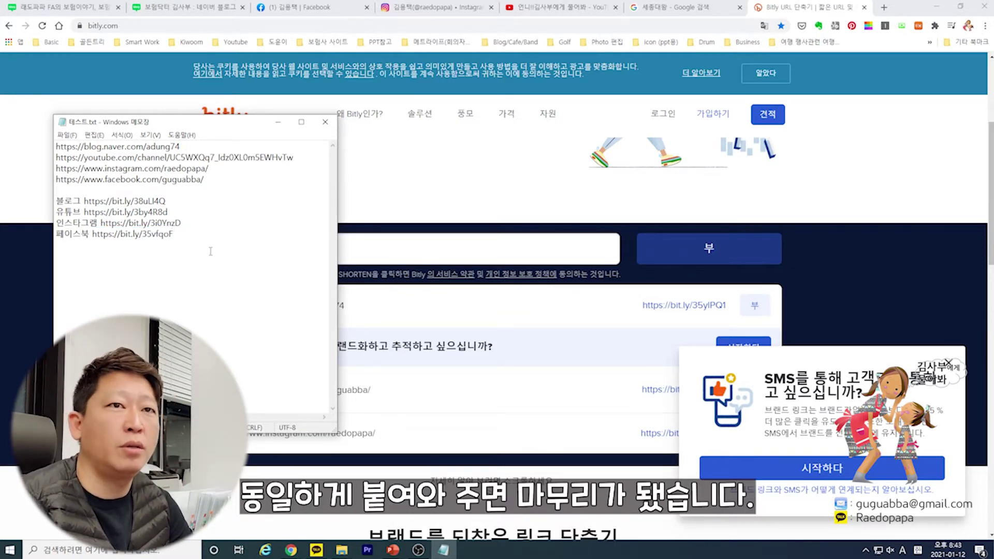
# Step: In the Naver blog post's text link list, space out the letters of the 유튜브 and 블로그 labels as "유 튜 브" and "블 로 그"
pyautogui.click(194, 10)
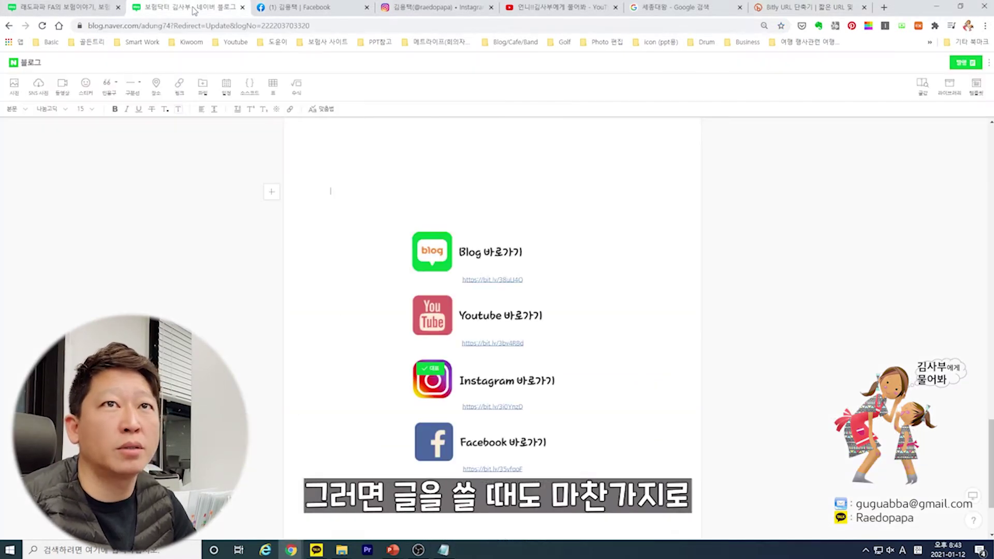
pyautogui.scroll(5, 492, 259)
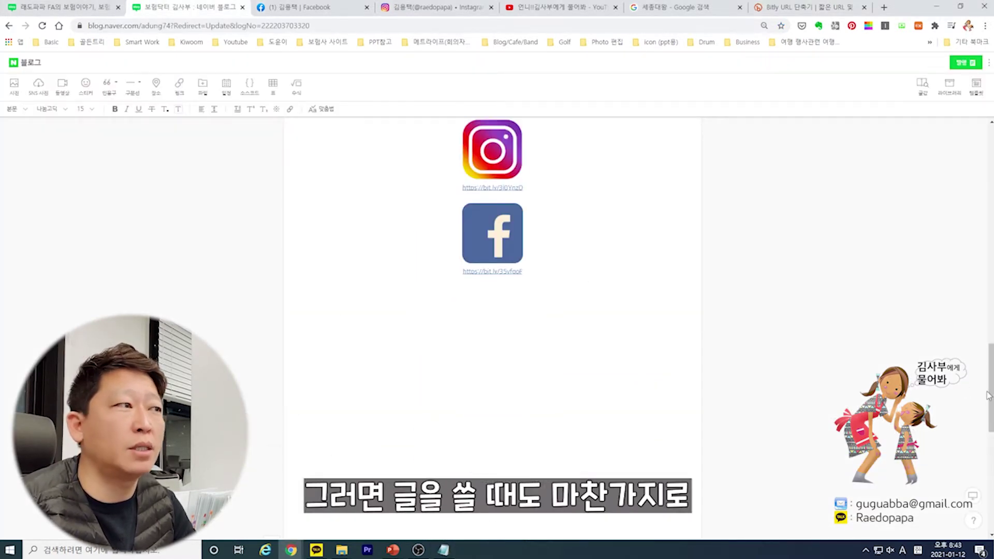
pyautogui.moveTo(989, 396); pyautogui.dragTo(988, 176)
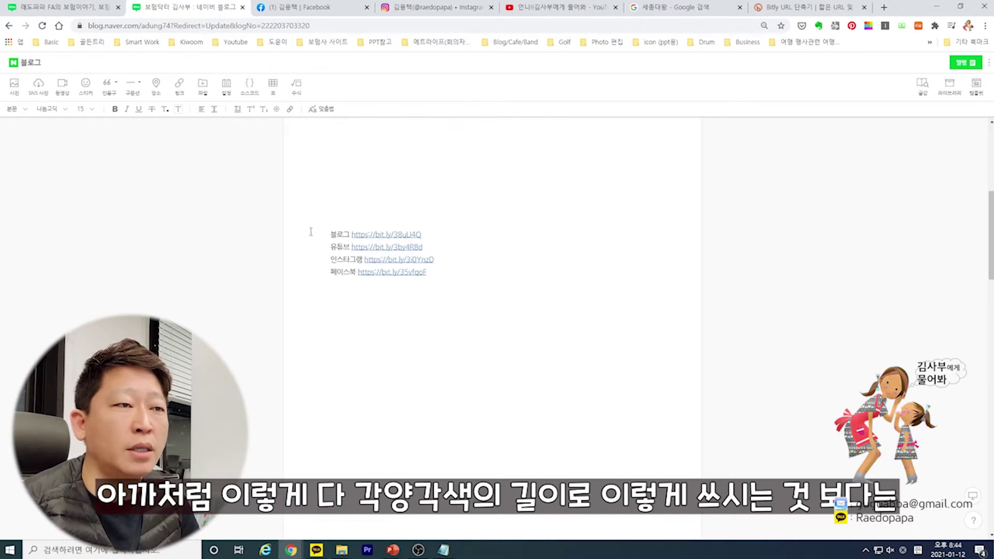
pyautogui.moveTo(340, 235); pyautogui.dragTo(353, 236)
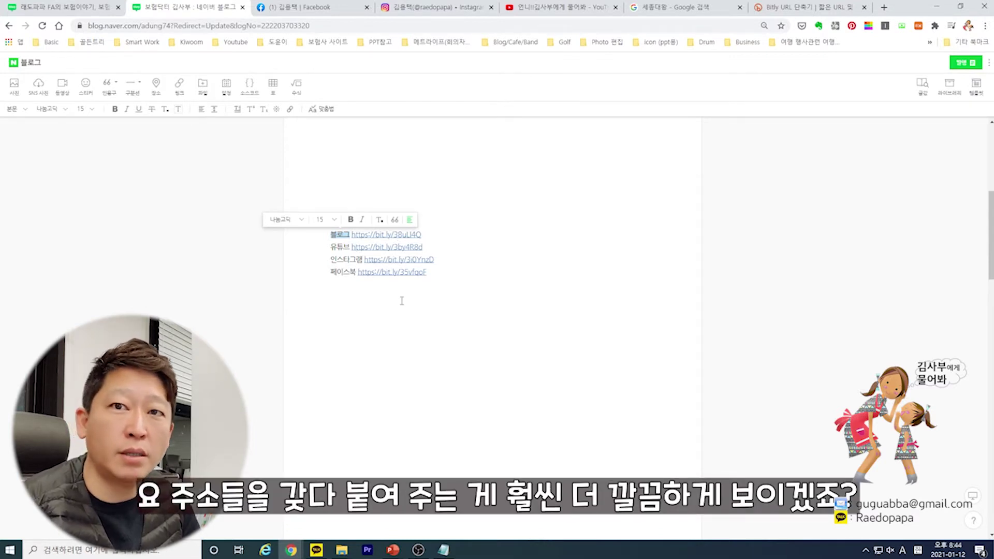
pyautogui.click(342, 237)
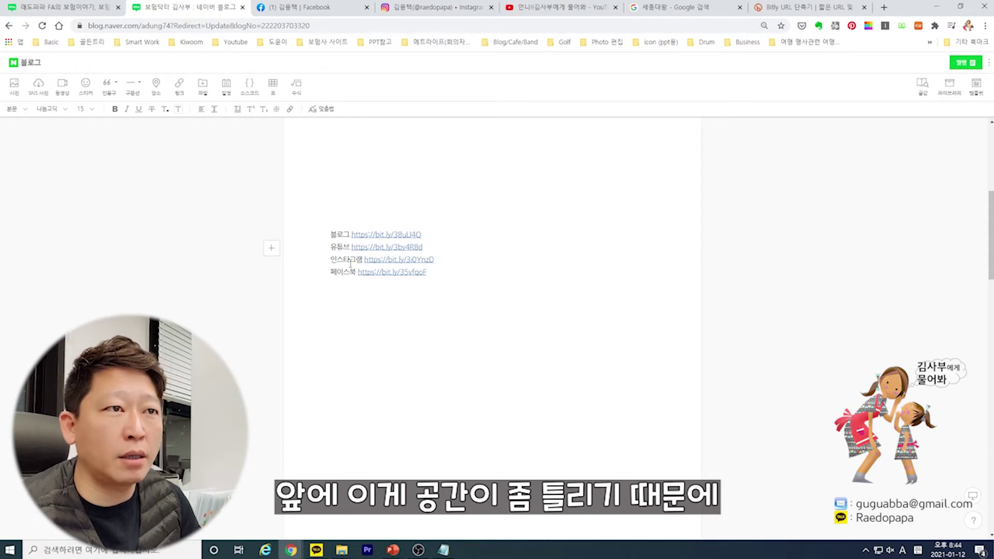
pyautogui.click(341, 247)
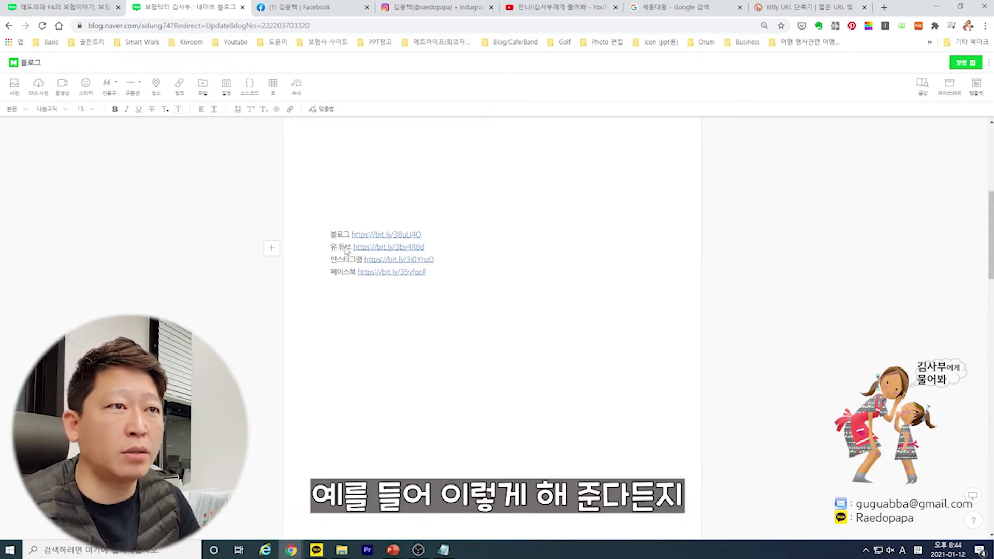
pyautogui.click(346, 246)
pyautogui.click(337, 235)
pyautogui.click(345, 235)
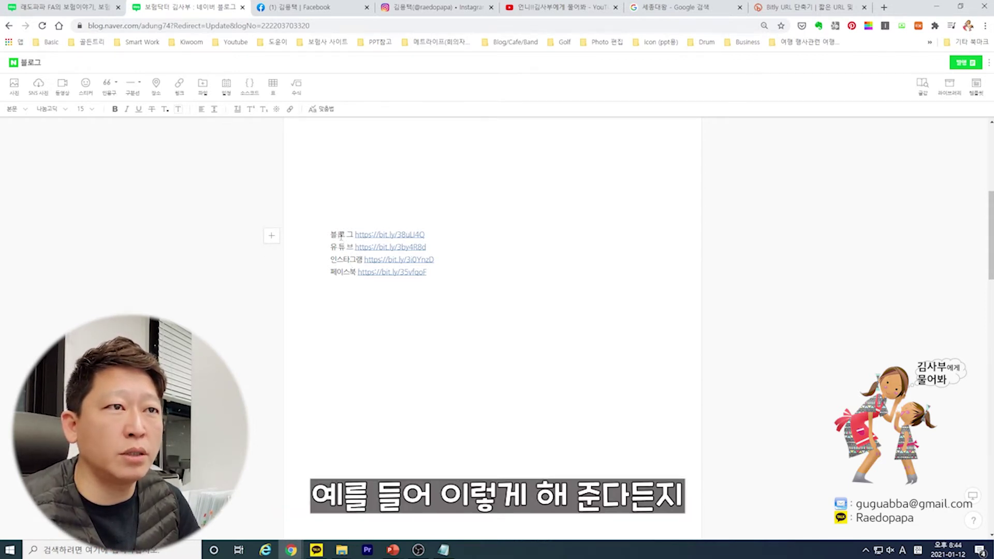
# Step: Space out the 페이스북 label as "페 이 스 북" and widen the gaps in the 유튜브 and 블로그 labels to align the links
pyautogui.click(336, 272)
pyautogui.click(342, 272)
pyautogui.click(349, 272)
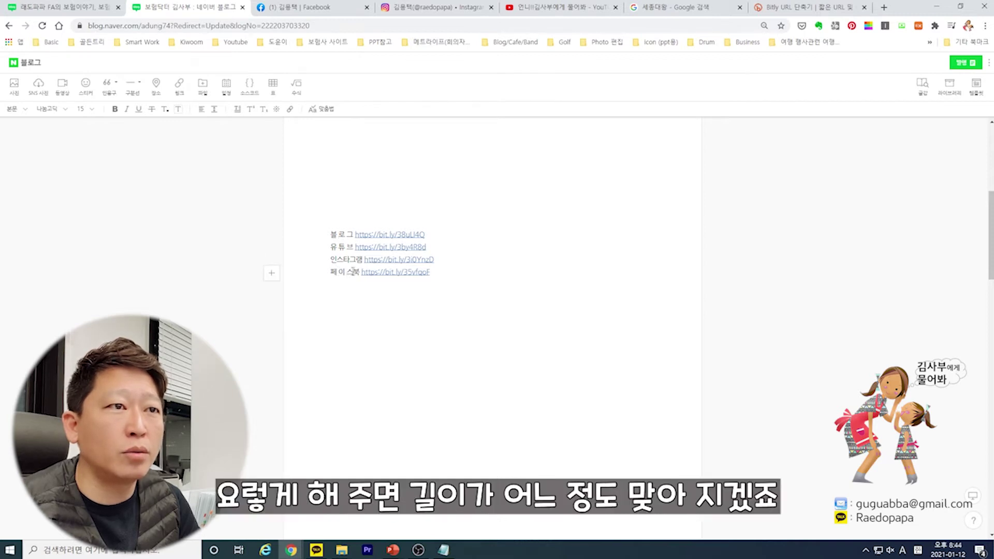
pyautogui.click(340, 247)
pyautogui.click(346, 246)
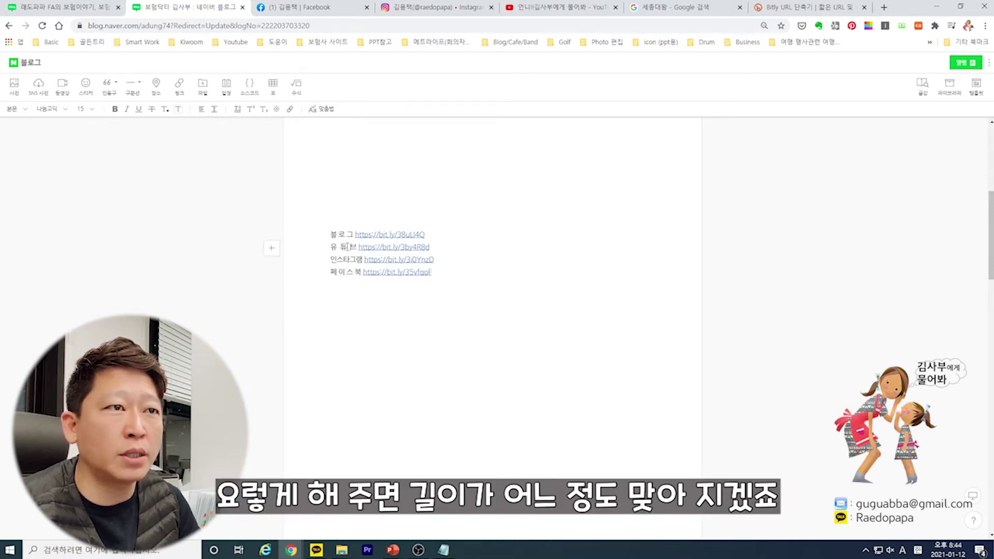
pyautogui.click(347, 236)
pyautogui.click(365, 332)
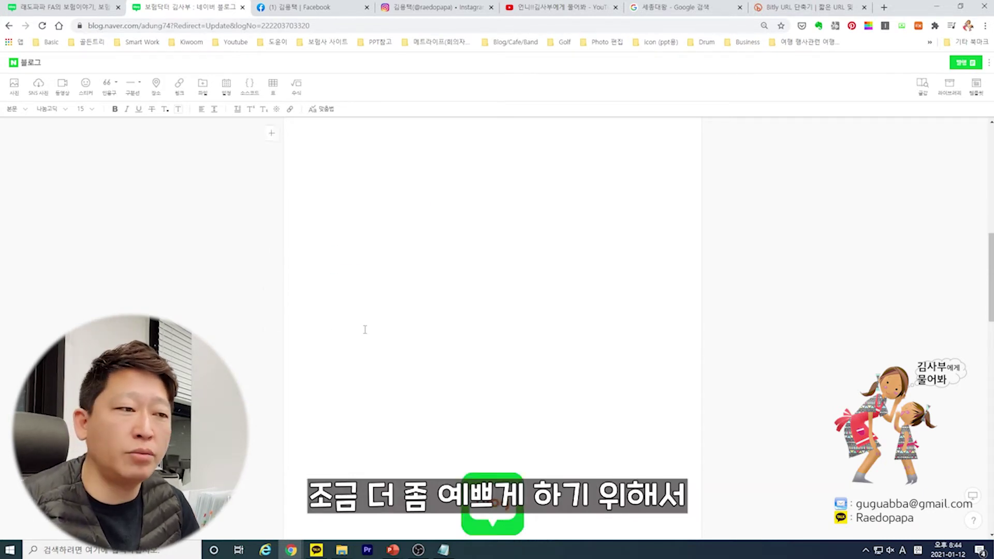
# Step: Review the icon-style links in the blog post and open pixabay.com in the tab showing Bitly
pyautogui.scroll(-5, 365, 332)
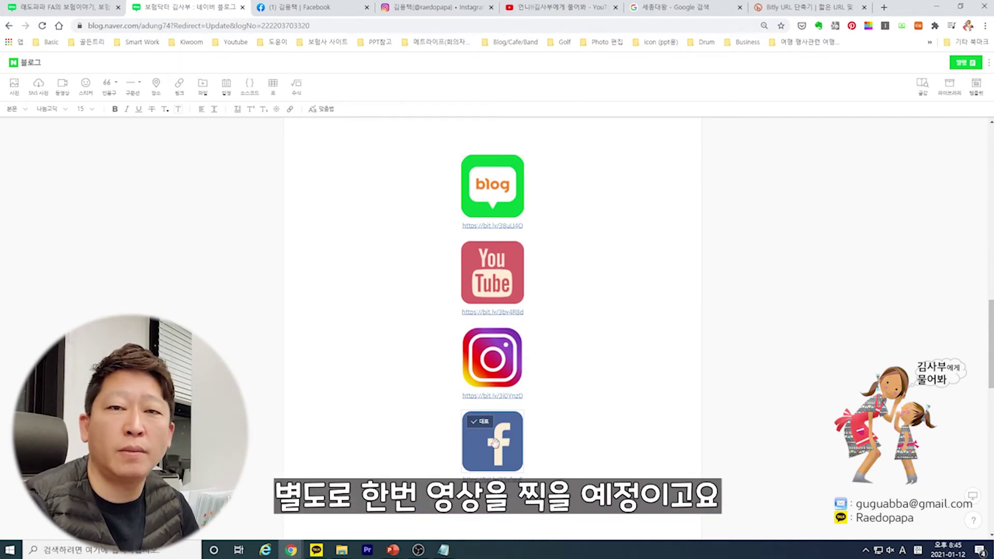
pyautogui.click(409, 397)
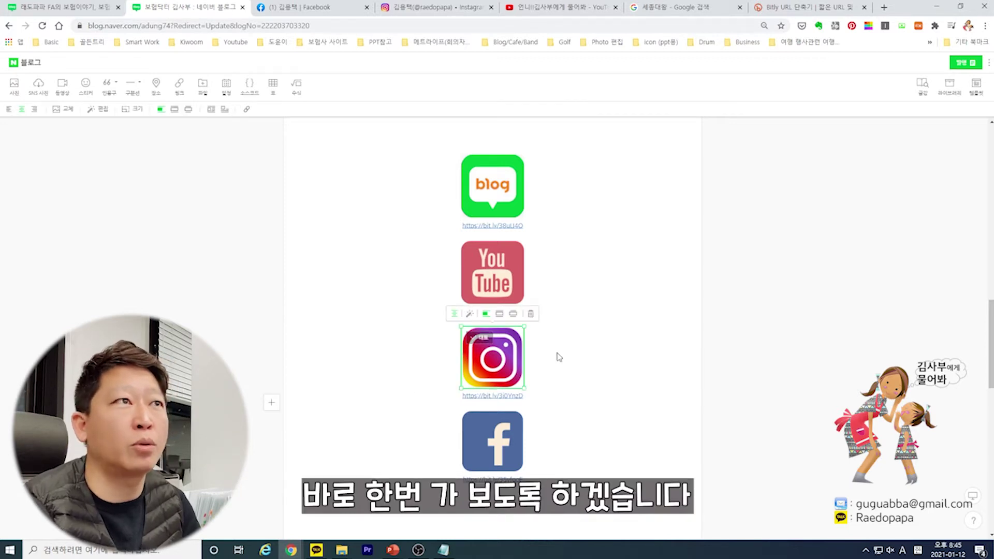
pyautogui.click(808, 7)
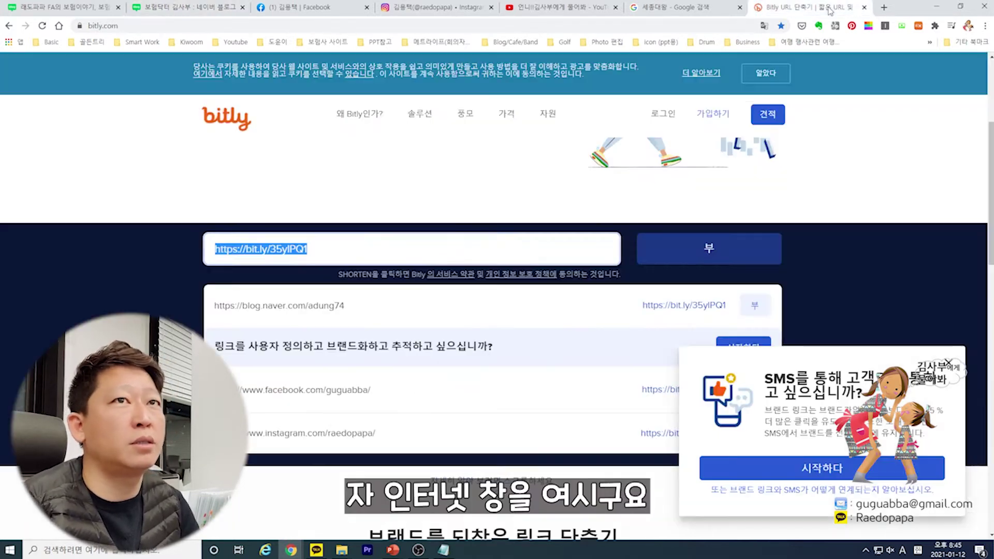
pyautogui.click(457, 28)
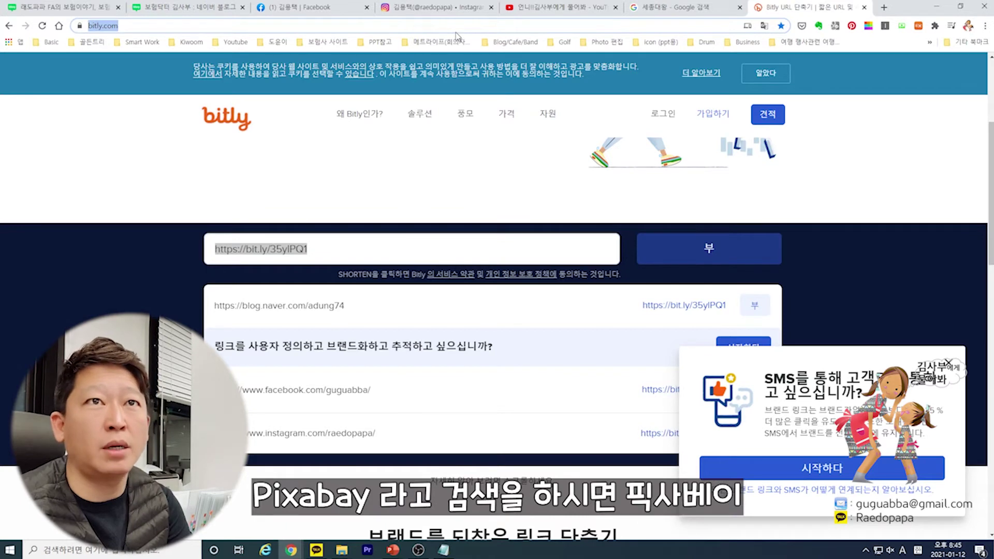
pyautogui.write('pi')
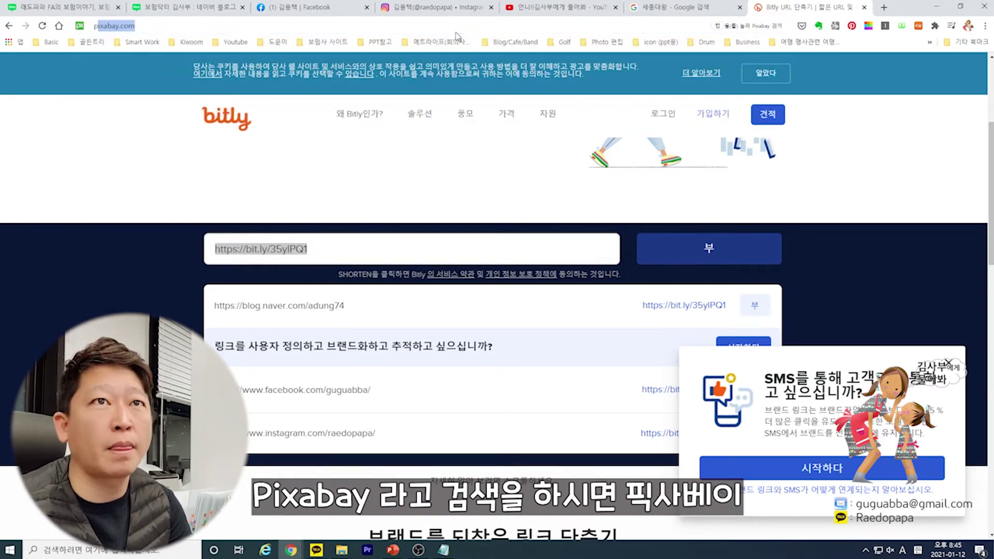
pyautogui.write('x')
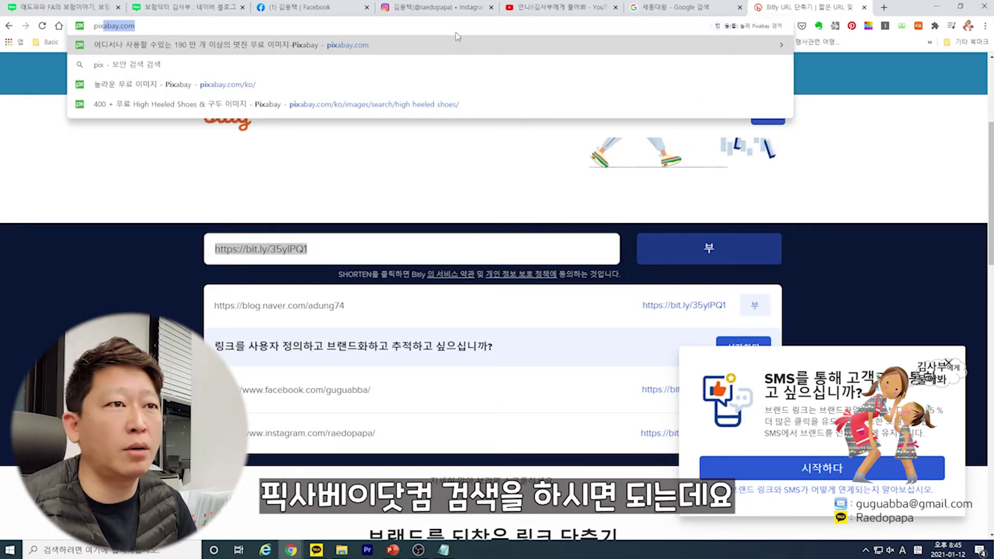
pyautogui.press('Return')
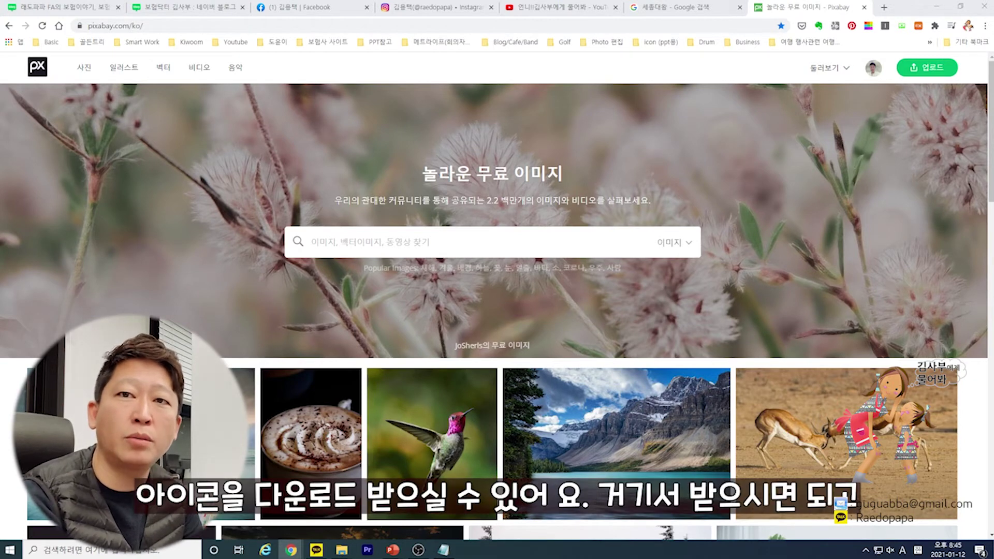
# Step: Search Pixabay for "youtube" and look through the image results
pyautogui.click(354, 237)
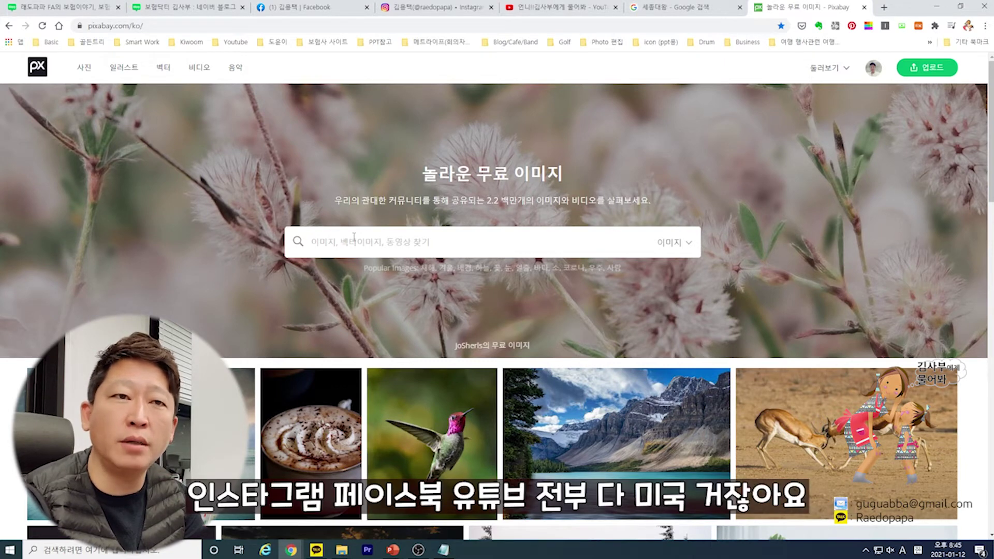
pyautogui.write('you')
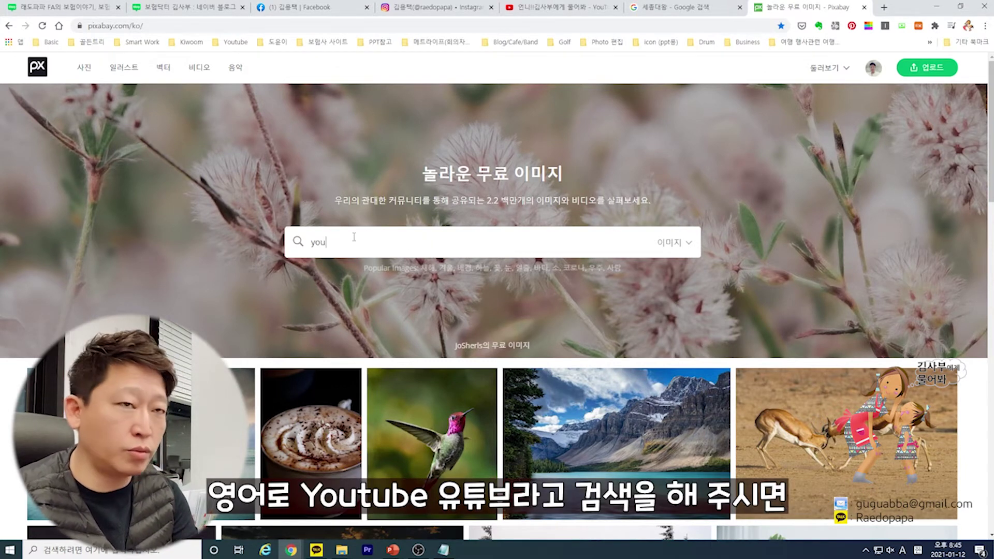
pyautogui.write('tube')
pyautogui.press('Return')
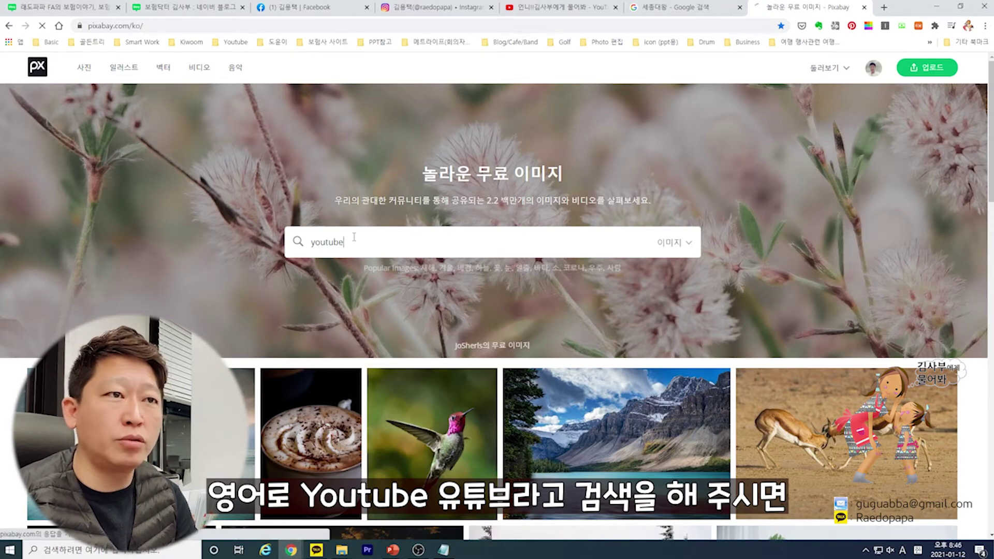
pyautogui.scroll(-8, 350, 237)
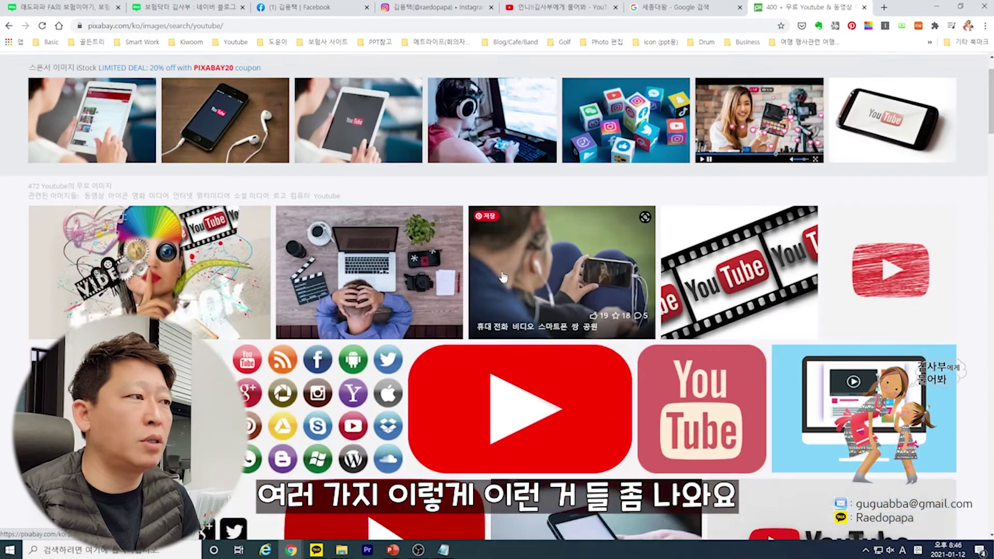
pyautogui.scroll(-4, 509, 293)
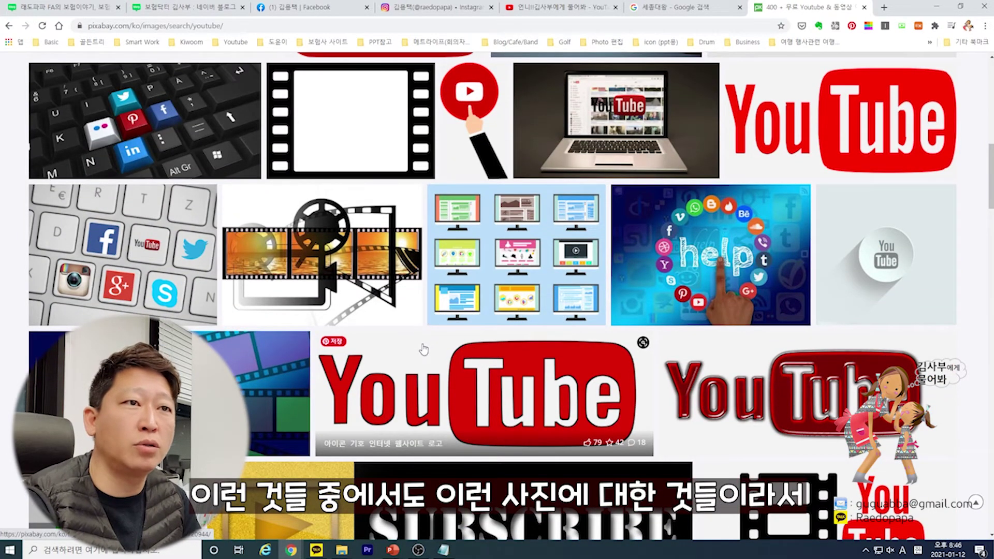
pyautogui.scroll(10, 423, 350)
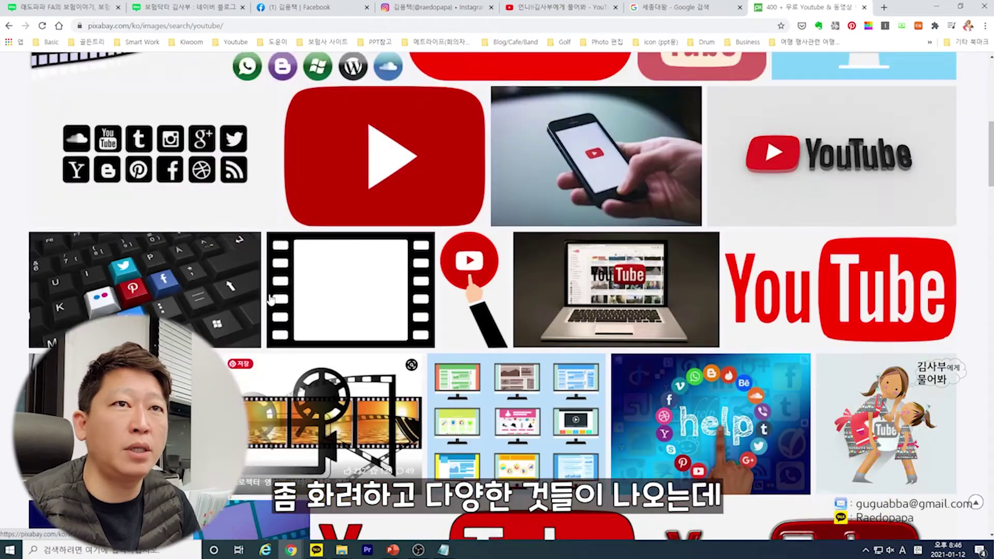
# Step: Limit the YouTube results to illustrations (일러스트) and open the pink rounded-square "You Tube" icon's page
pyautogui.click(88, 102)
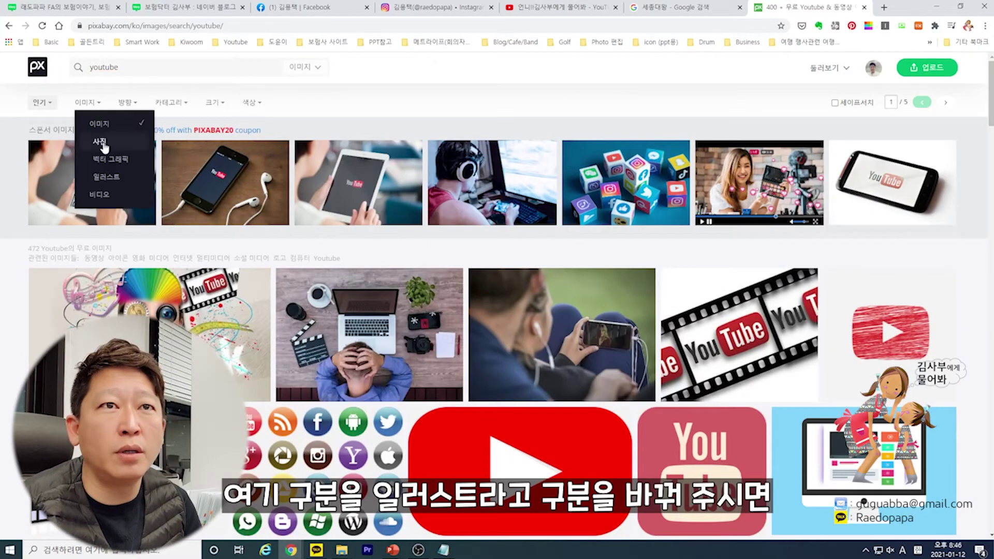
pyautogui.click(106, 177)
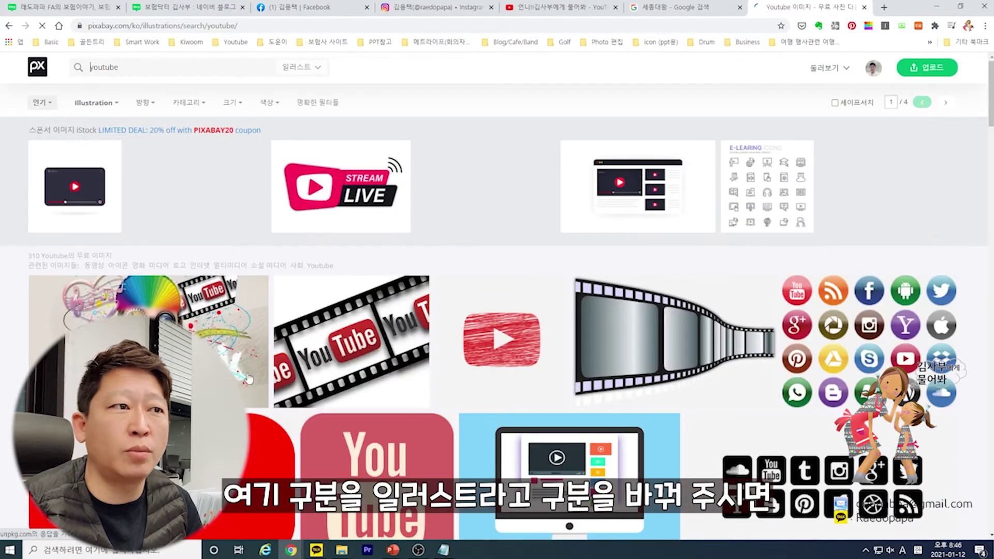
pyautogui.scroll(-3, 336, 334)
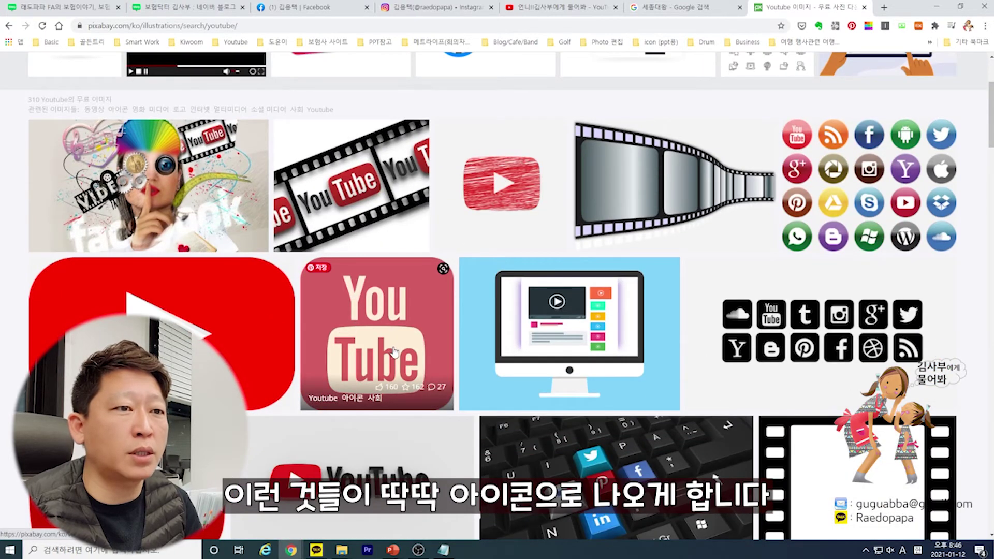
pyautogui.scroll(-4, 362, 352)
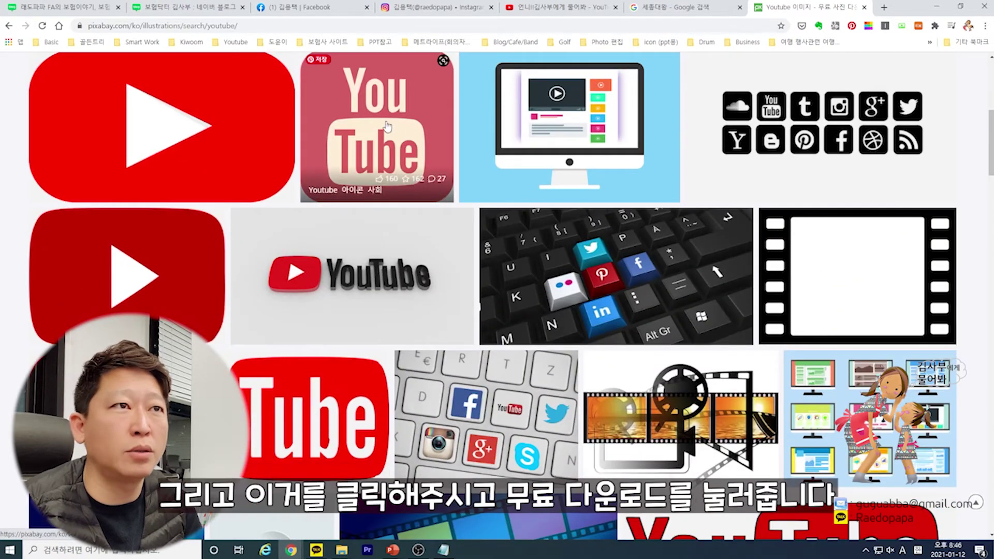
pyautogui.click(390, 140)
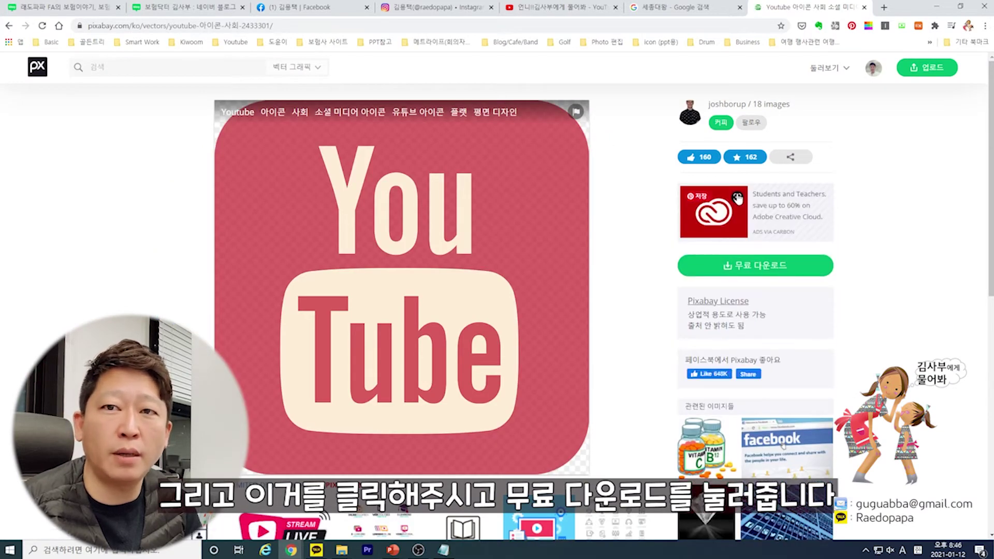
# Step: Search Pixabay's vector graphics for "instagram"
pyautogui.click(107, 68)
pyautogui.write('ins')
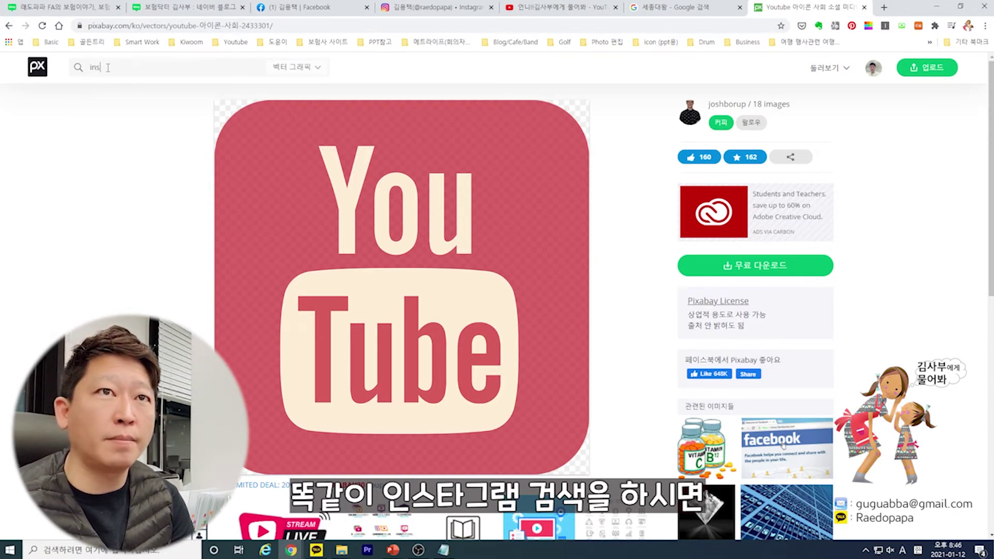
pyautogui.write('tagra')
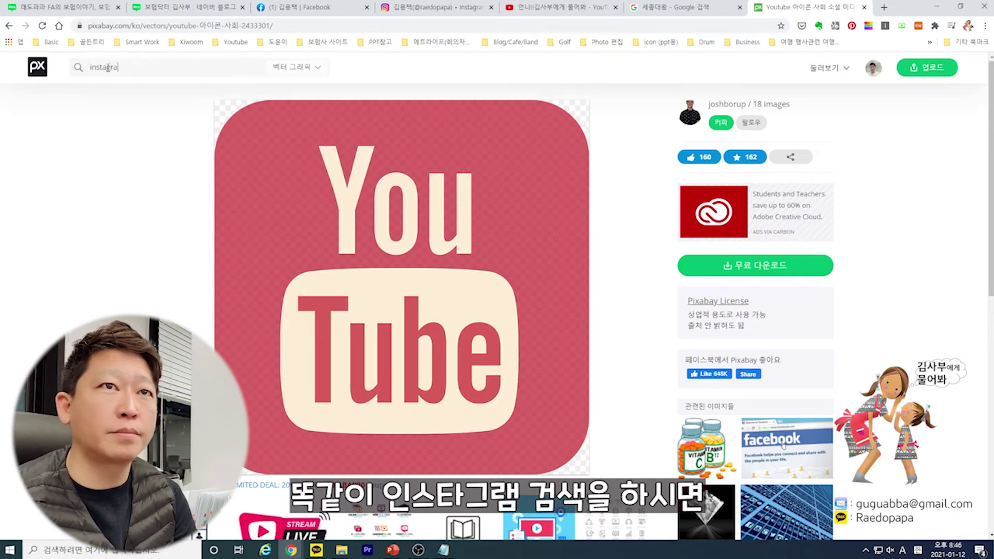
pyautogui.write('m')
pyautogui.press('Return')
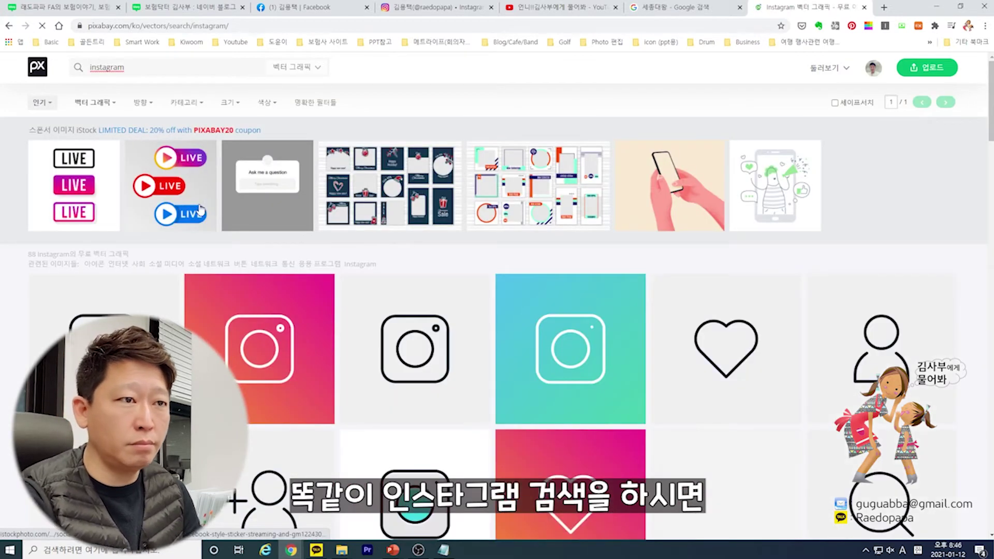
# Step: Look through the Instagram results and open the page of the rounded-square icon with the purple-to-yellow gradient
pyautogui.scroll(-10, 420, 206)
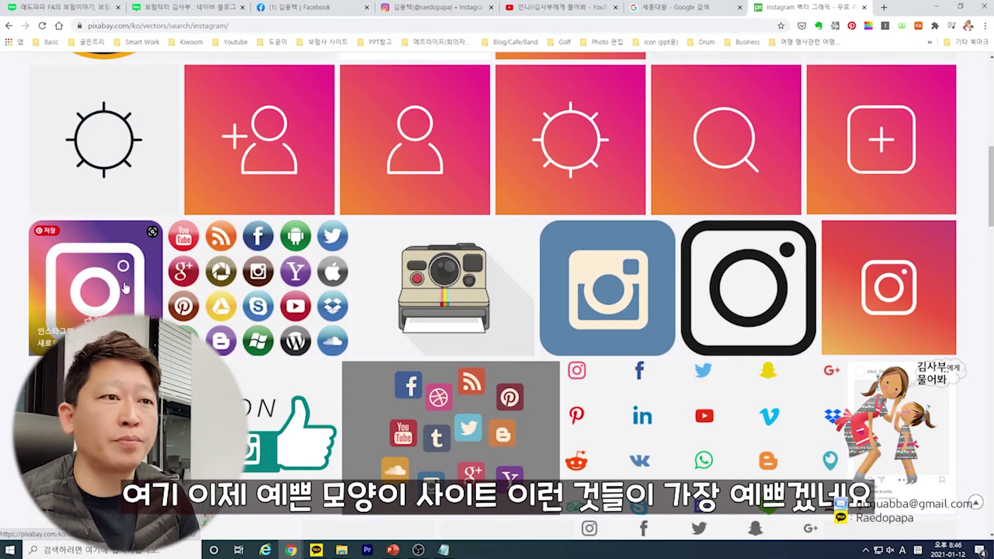
pyautogui.scroll(-5, 125, 288)
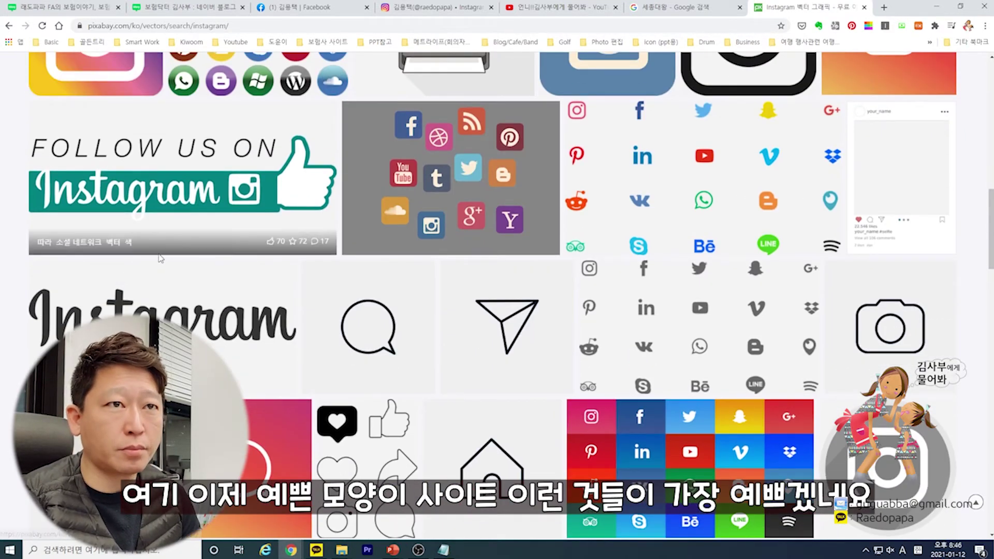
pyautogui.scroll(4, 160, 258)
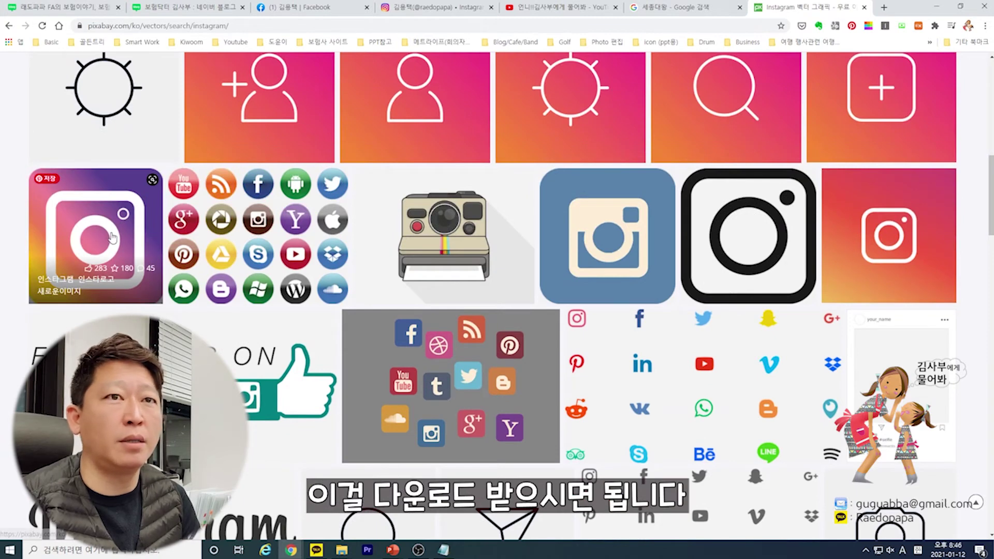
pyautogui.click(112, 237)
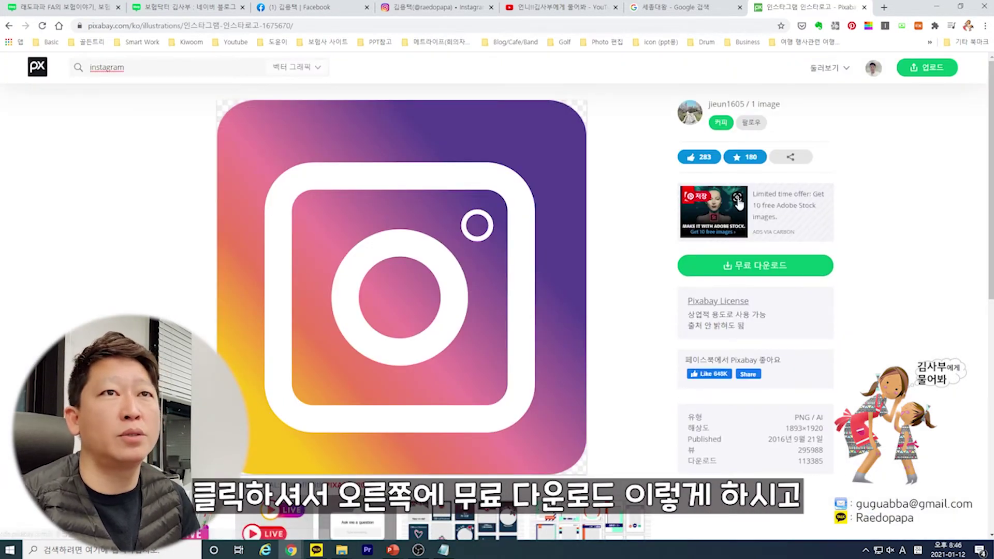
# Step: Search Pixabay's vector graphics for "facebook"
pyautogui.doubleClick(134, 69)
pyautogui.write('fa')
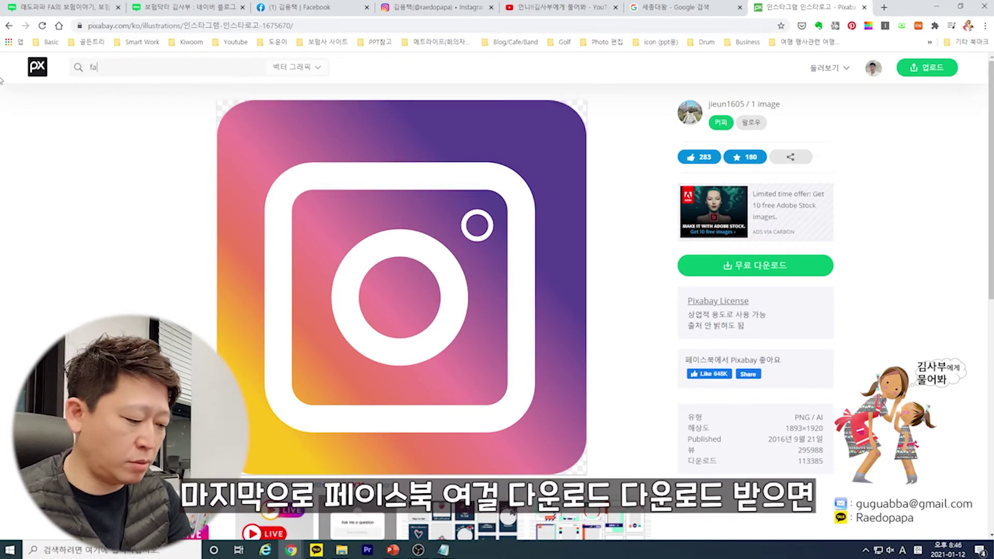
pyautogui.write('cebook')
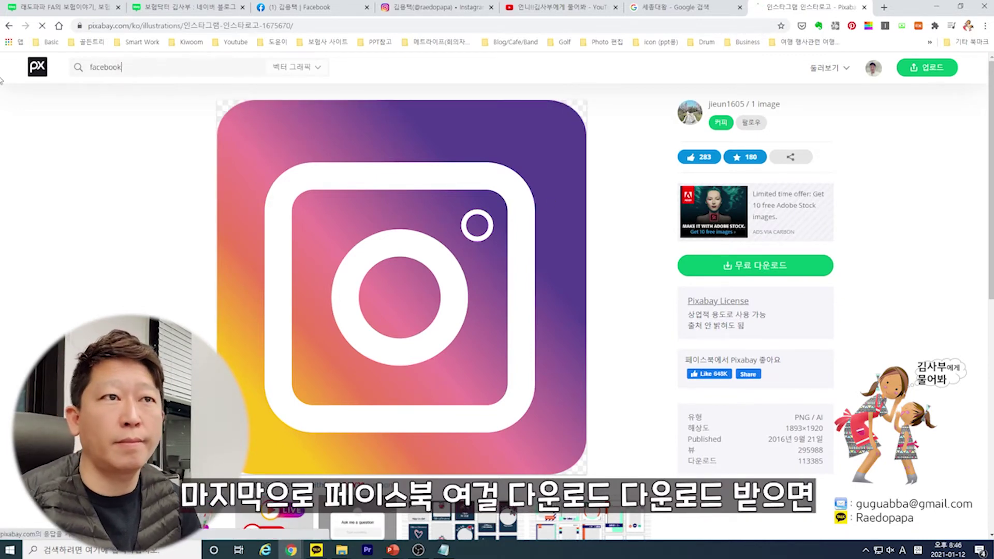
pyautogui.press('Return')
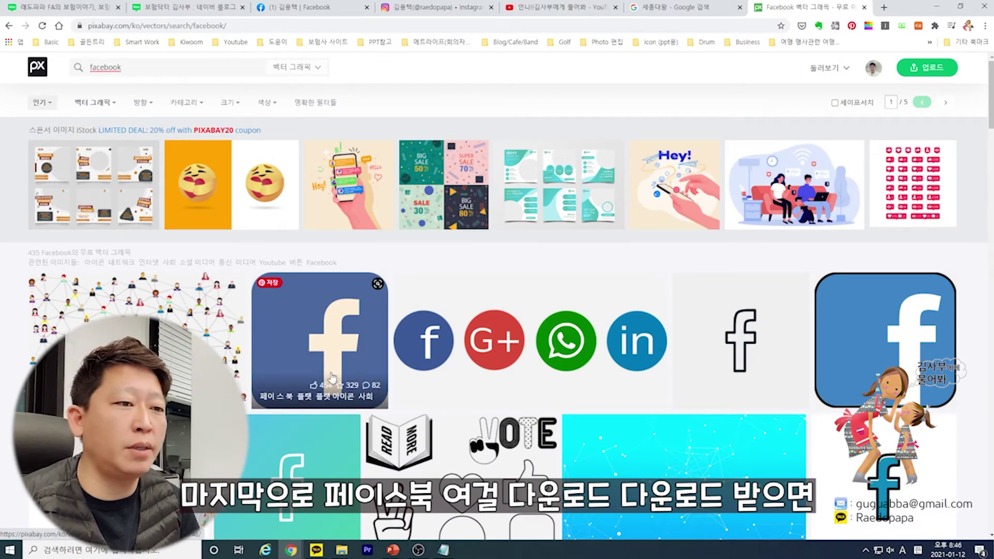
# Step: Bring up the 다운로드 folder in File Explorer and go through the saved blog, Facebook, YouTube and Instagram icons
pyautogui.moveTo(337, 553)
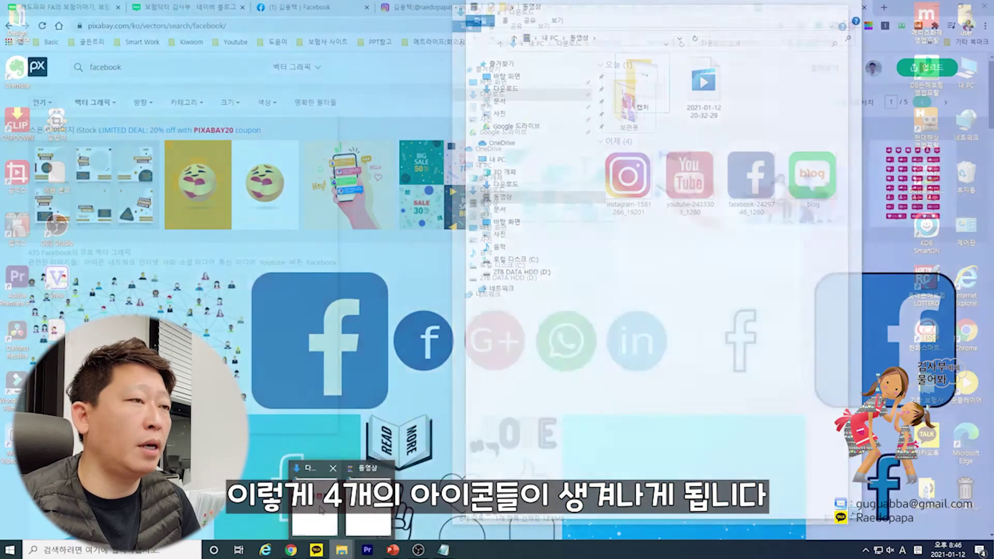
pyautogui.click(316, 500)
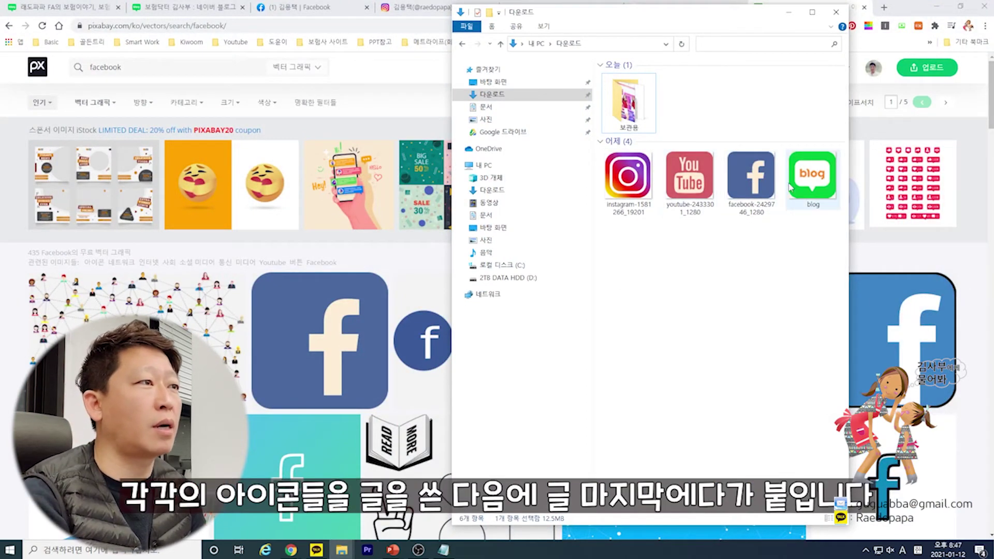
pyautogui.click(806, 186)
pyautogui.click(750, 184)
pyautogui.click(690, 187)
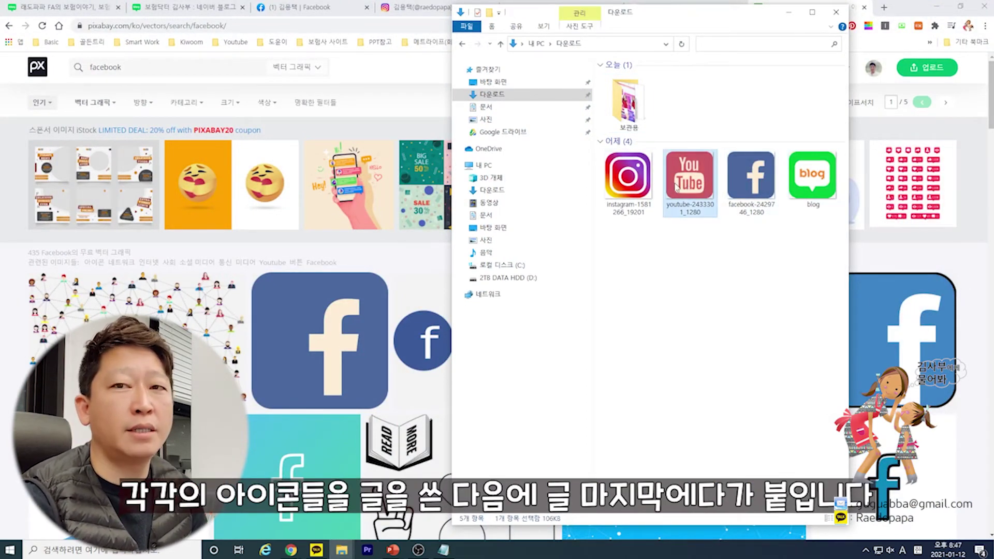
pyautogui.click(642, 188)
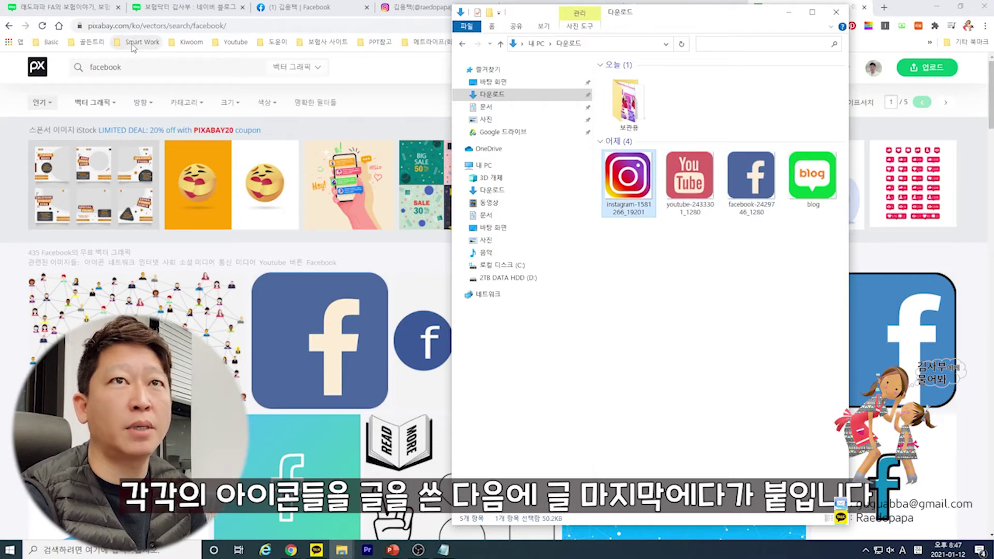
# Step: Return to the blog post being edited and insert the Instagram icon from the 다운로드 folder above the blog icon
pyautogui.click(104, 7)
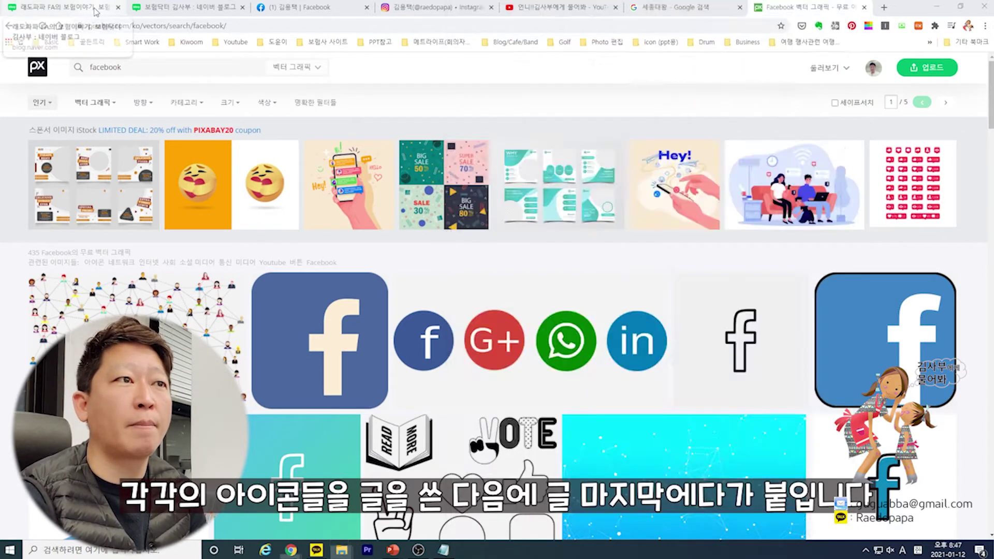
pyautogui.click(142, 12)
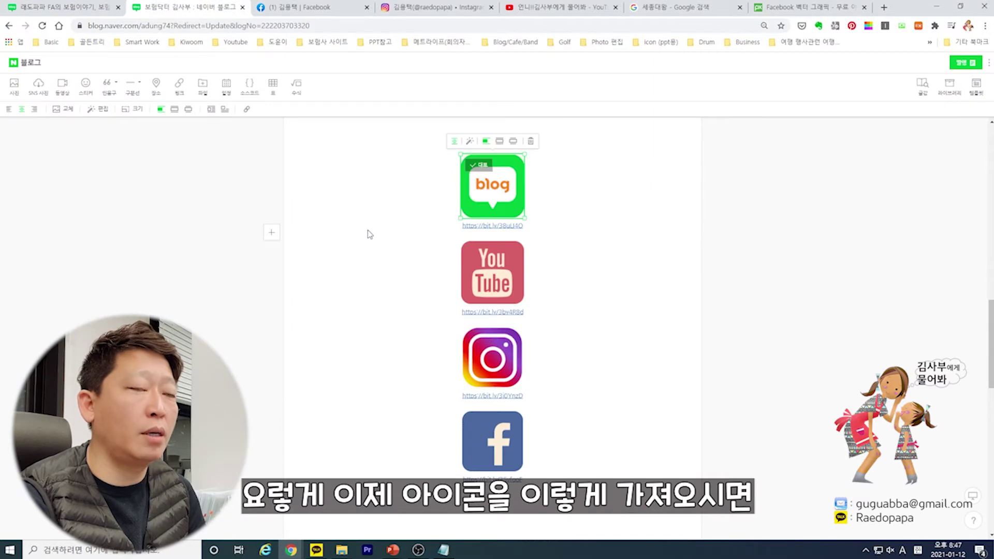
pyautogui.scroll(2, 370, 234)
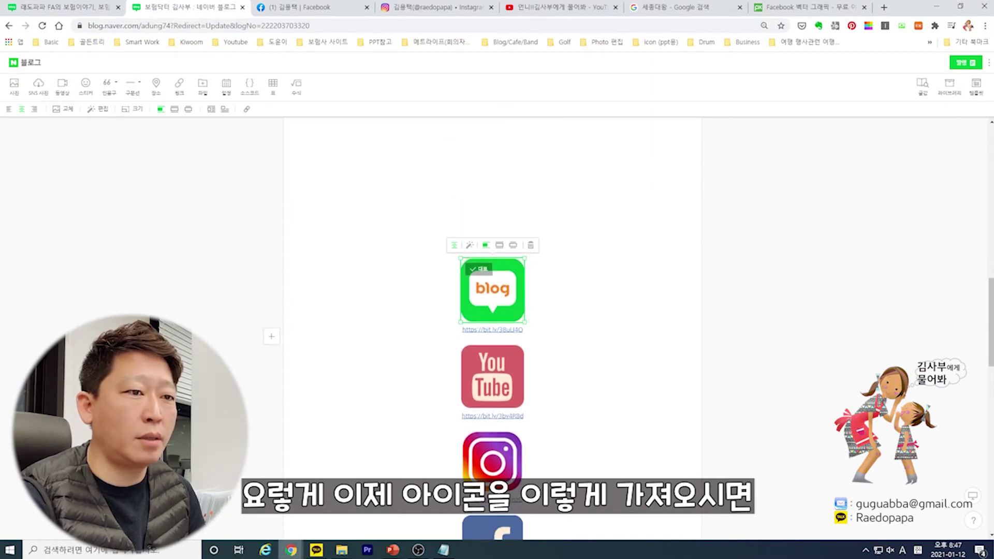
pyautogui.click(342, 550)
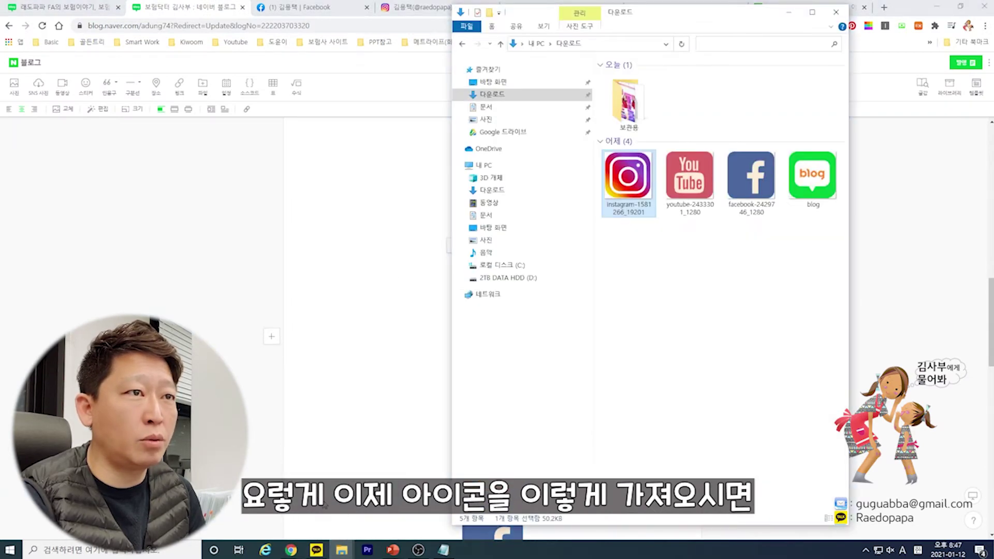
pyautogui.moveTo(626, 177); pyautogui.dragTo(399, 187)
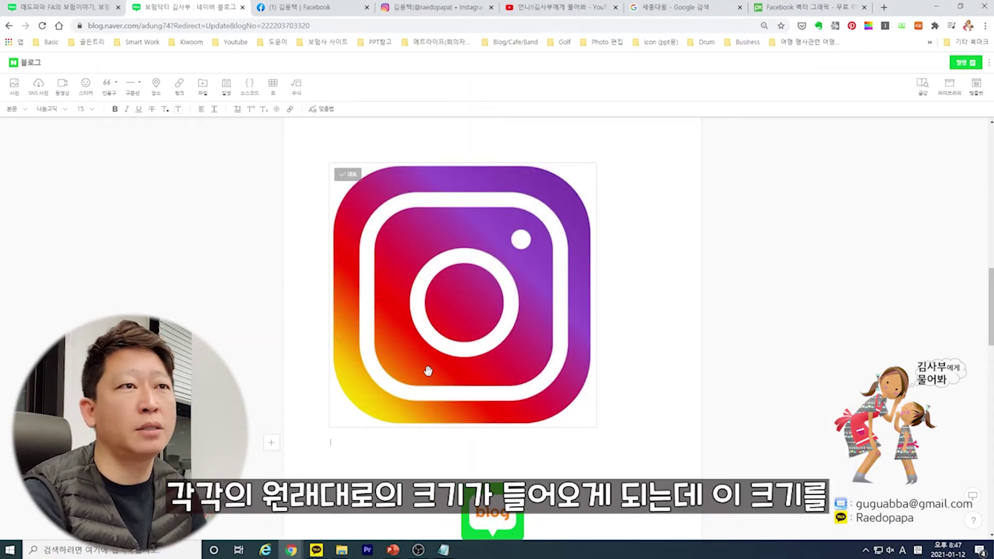
# Step: Shrink the inserted Instagram icon to roughly the size of the other icons in the post
pyautogui.click(456, 317)
pyautogui.moveTo(596, 426); pyautogui.dragTo(397, 230)
pyautogui.click(512, 250)
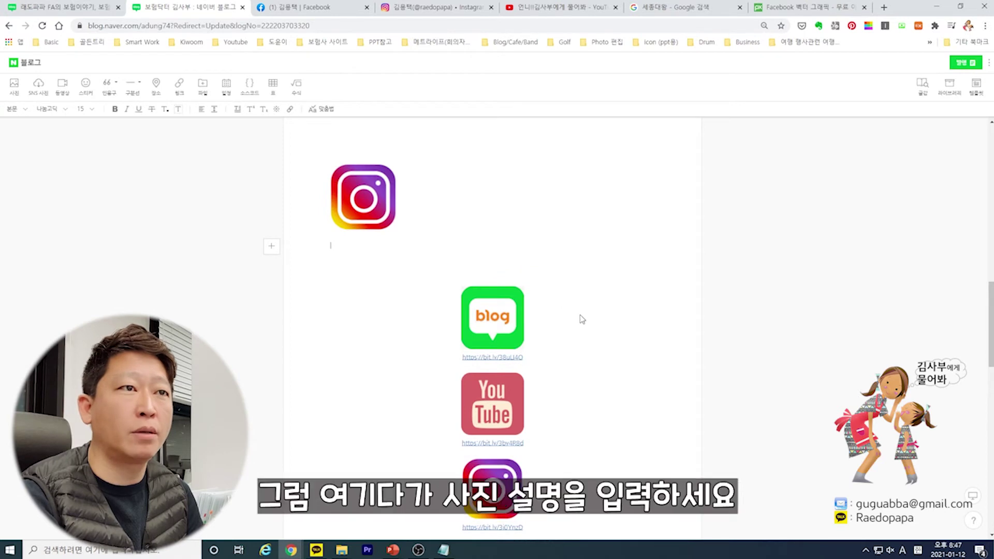
pyautogui.click(353, 181)
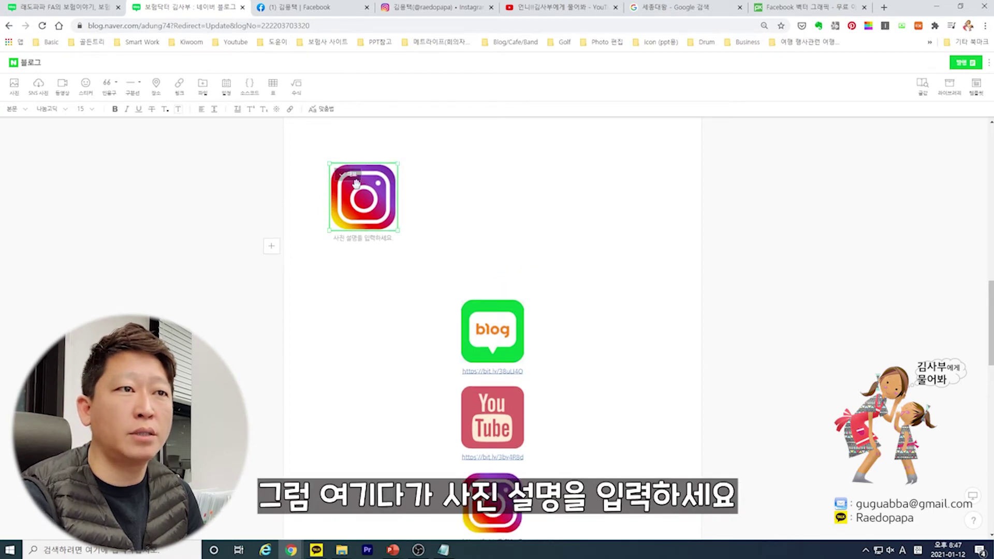
pyautogui.click(355, 240)
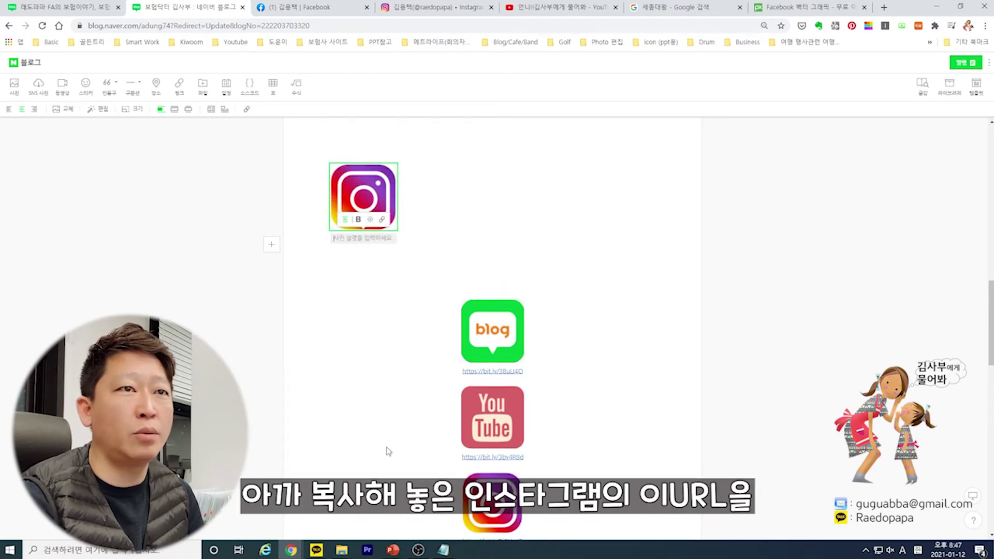
pyautogui.click(444, 550)
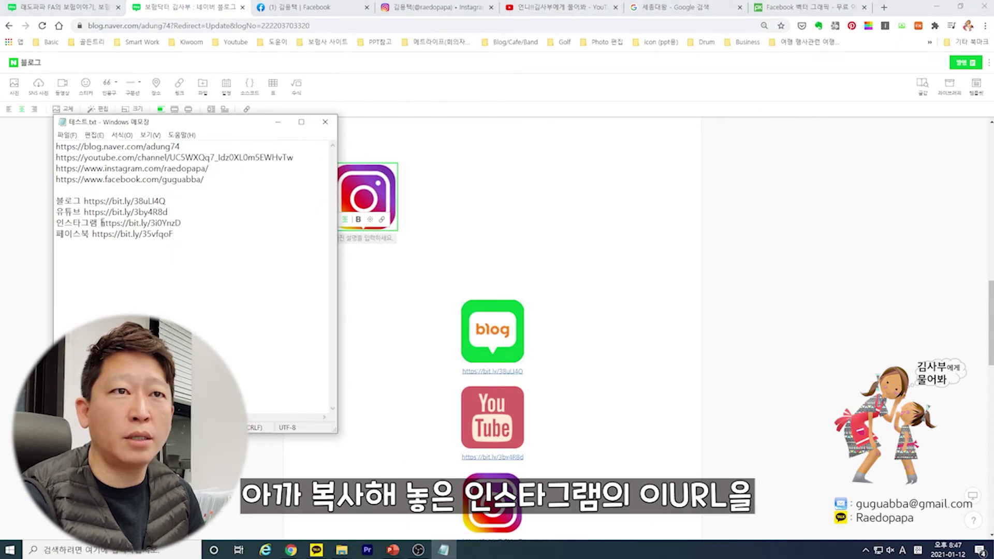
pyautogui.moveTo(101, 222); pyautogui.dragTo(181, 224)
pyautogui.hotkey('ctrl', 'c')
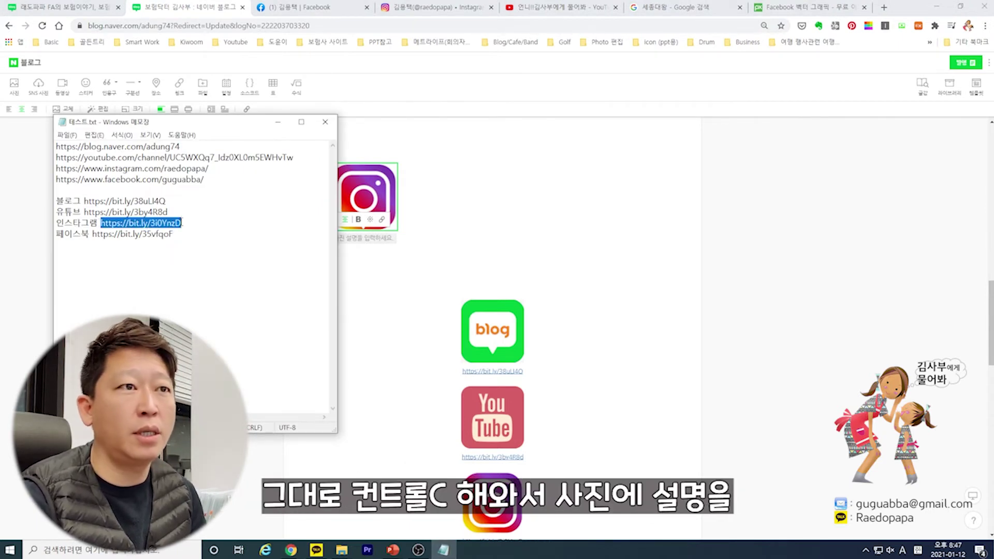
pyautogui.click(356, 284)
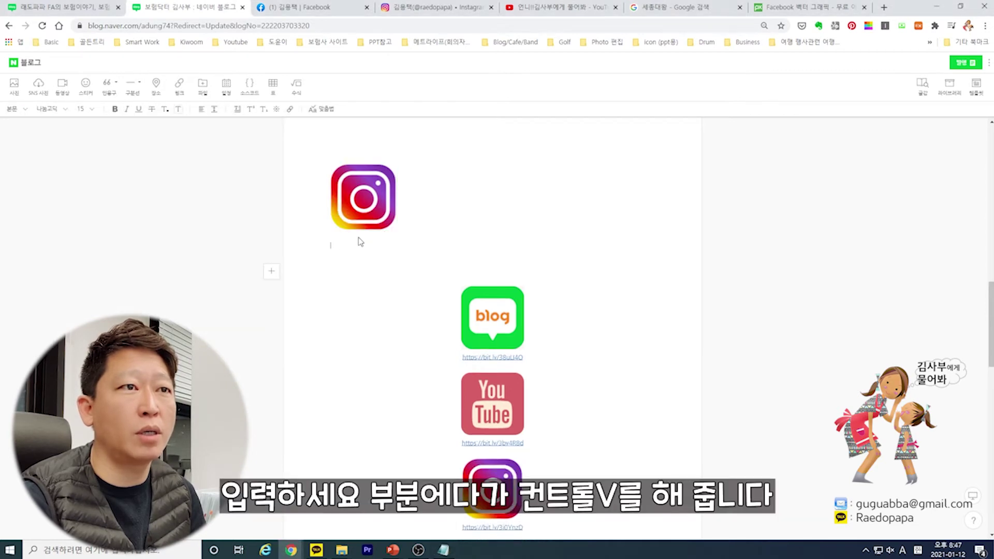
pyautogui.click(355, 234)
pyautogui.click(354, 238)
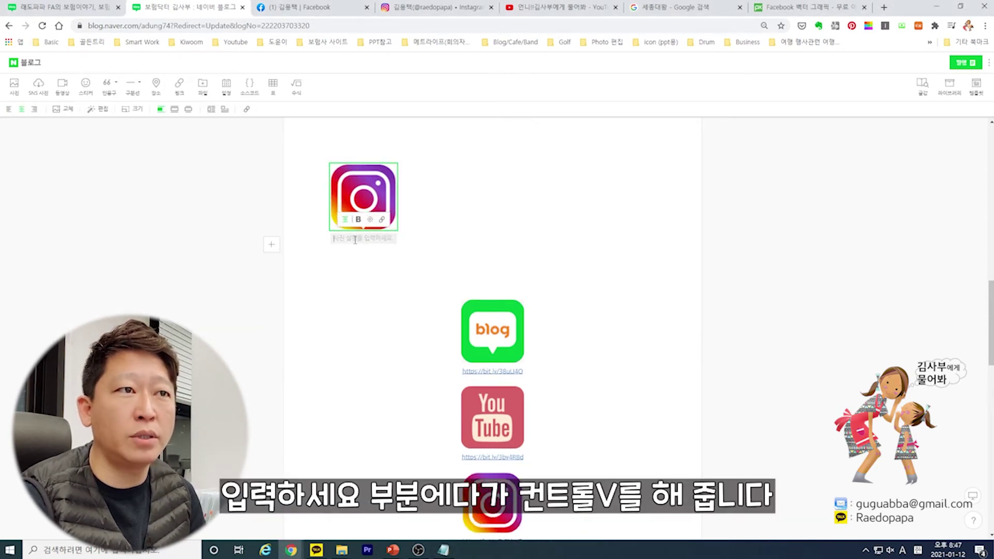
pyautogui.hotkey('ctrl', 'v')
pyautogui.click(368, 290)
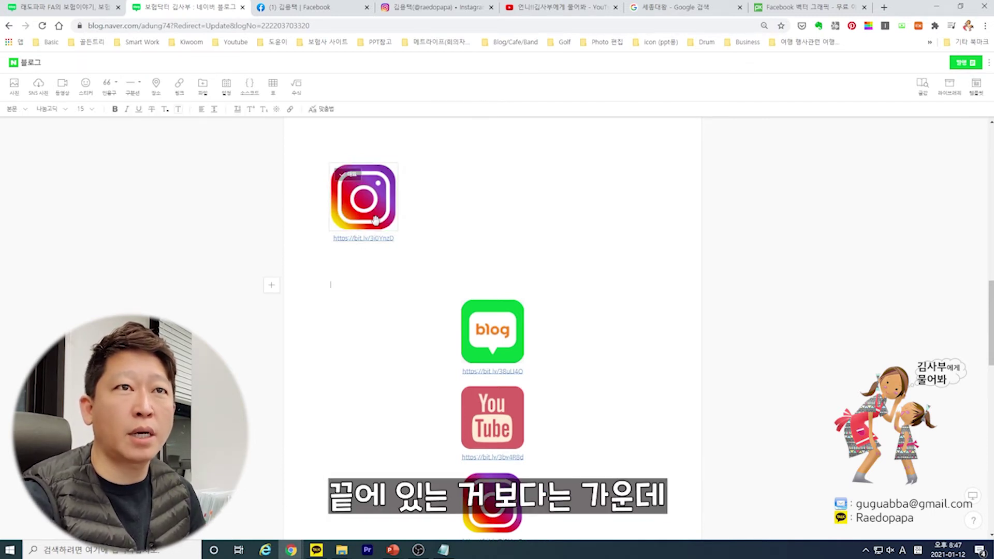
# Step: Center-align the new Instagram icon together with its link caption
pyautogui.click(201, 110)
pyautogui.click(201, 144)
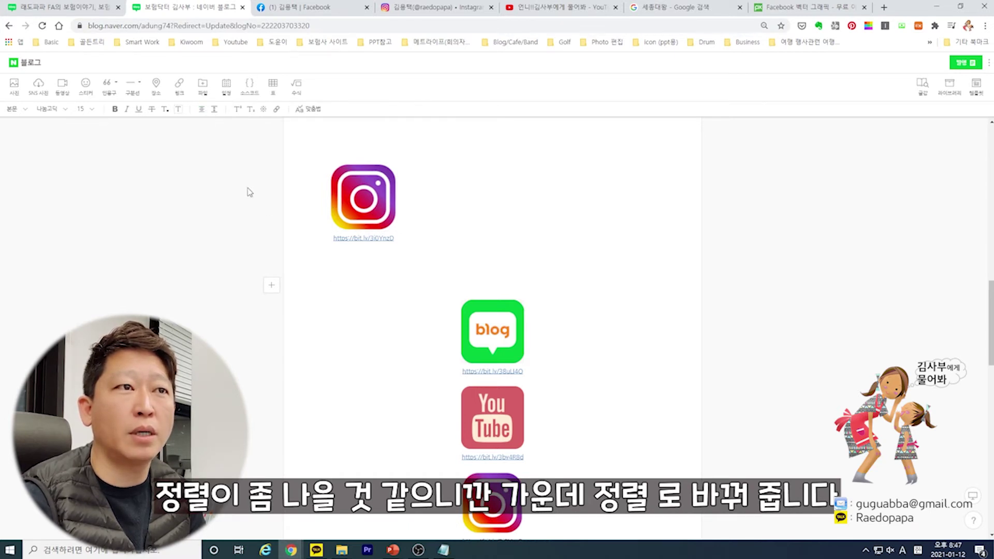
pyautogui.click(365, 198)
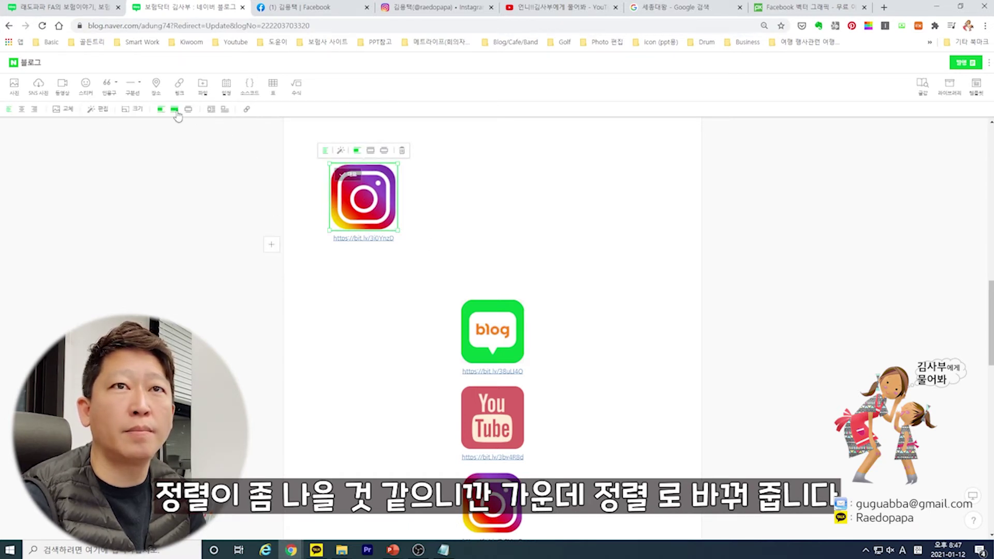
pyautogui.click(22, 109)
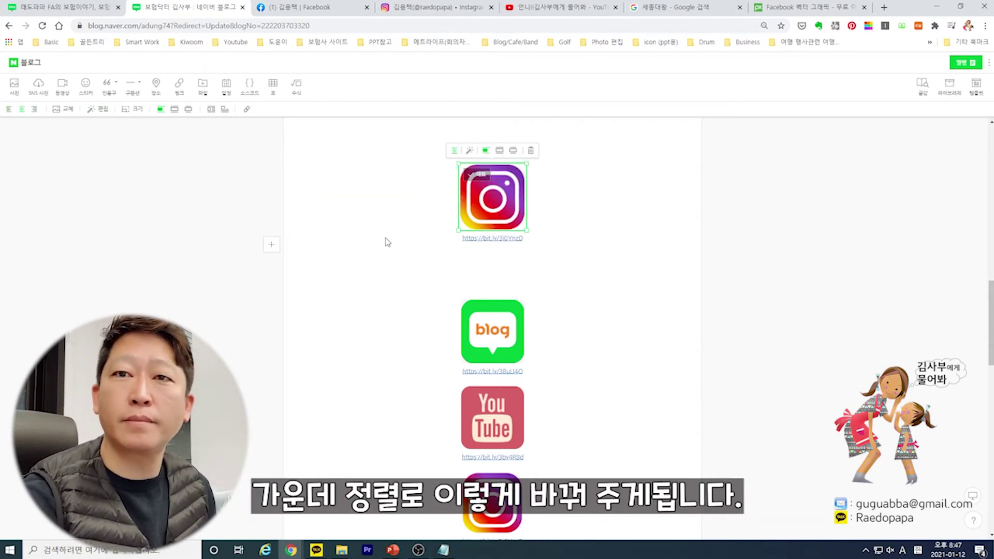
pyautogui.click(409, 250)
pyautogui.click(486, 272)
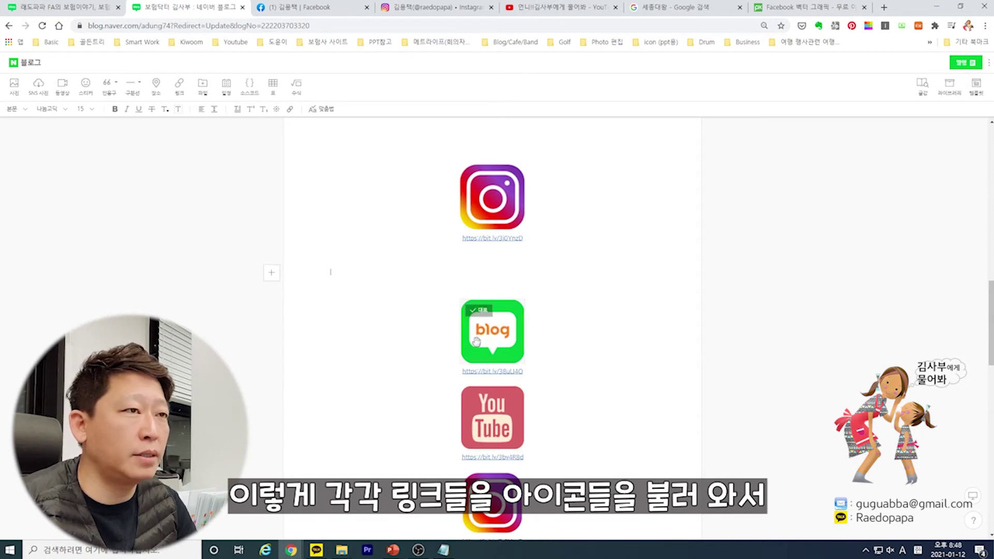
# Step: Compare the new Instagram icon and link with the existing blog, YouTube, Instagram and Facebook icon links below it
pyautogui.click(497, 190)
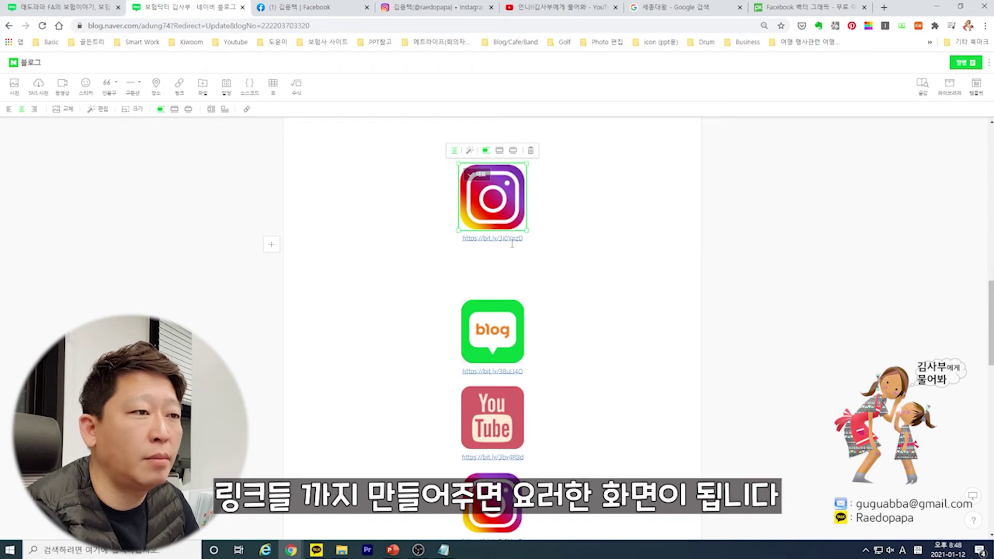
pyautogui.scroll(-4, 489, 371)
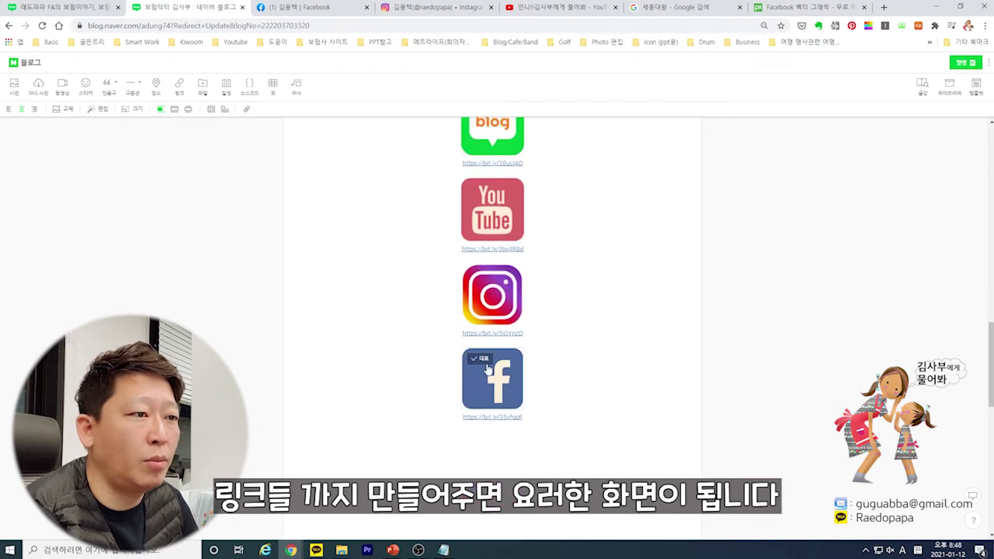
pyautogui.scroll(2, 440, 447)
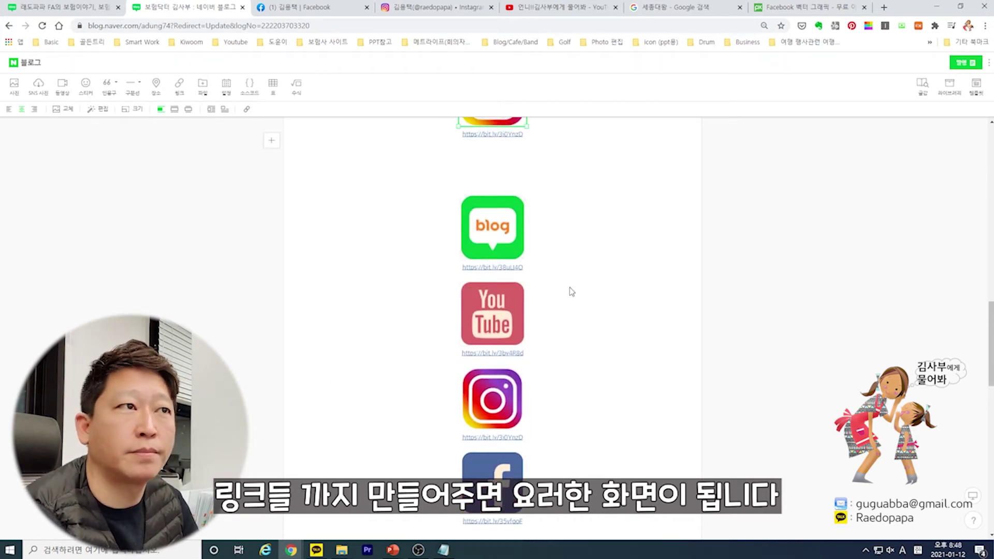
pyautogui.scroll(3, 471, 387)
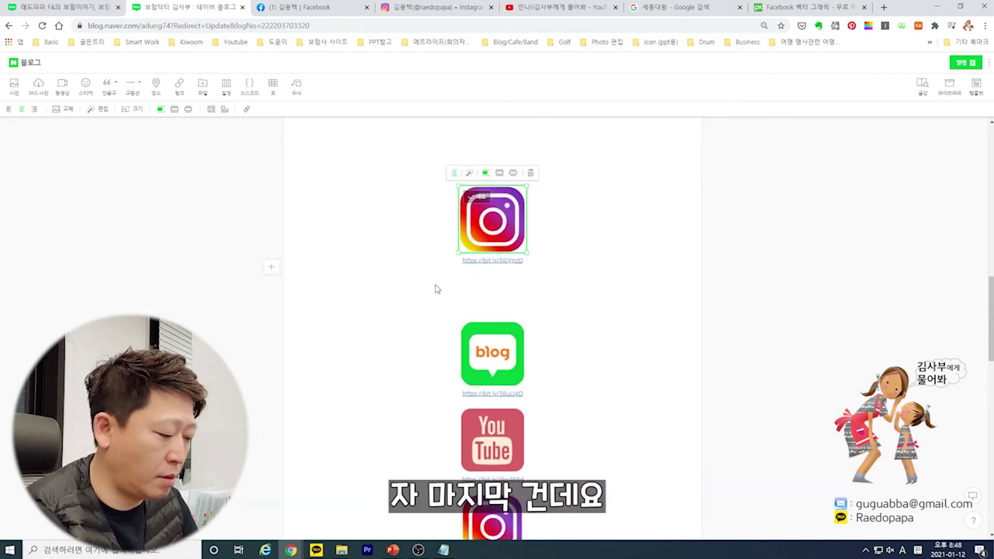
# Step: Delete the newly added Instagram icon and its link caption from above the blog icon in the post
pyautogui.press('Delete')
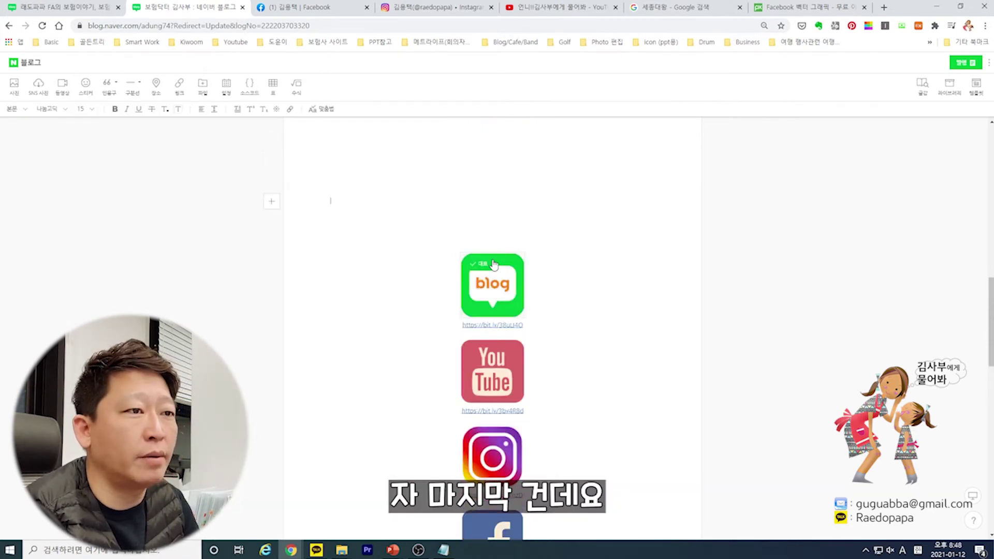
# Step: Compare the post's plain icon set with the set that has 바로가기 labels beside the icons
pyautogui.scroll(-10, 489, 275)
pyautogui.scroll(-4, 487, 294)
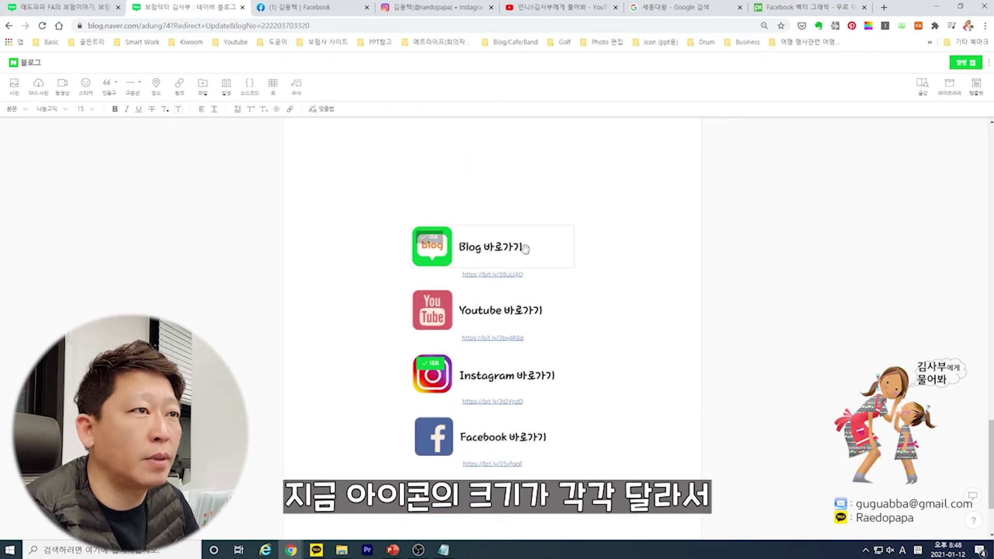
pyautogui.scroll(4, 475, 250)
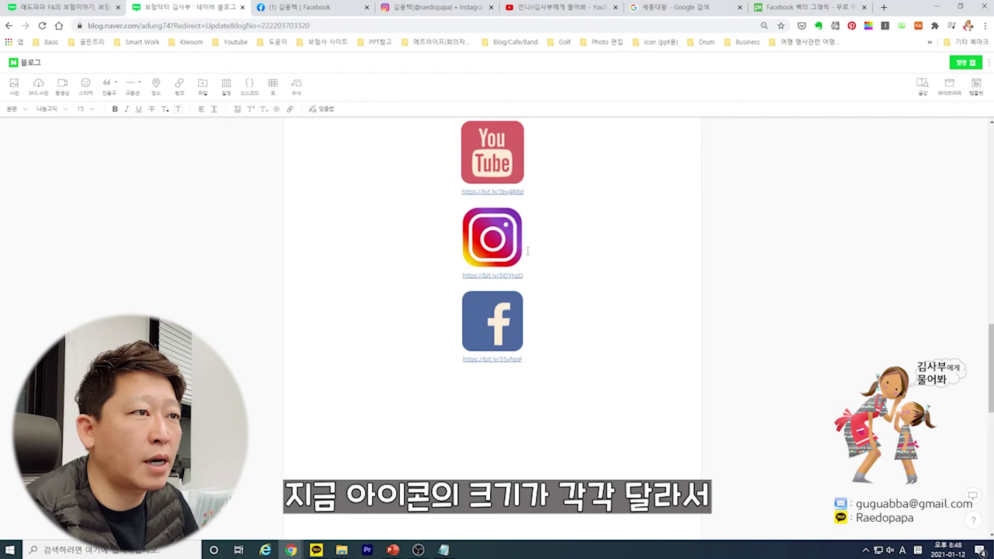
pyautogui.scroll(2, 502, 208)
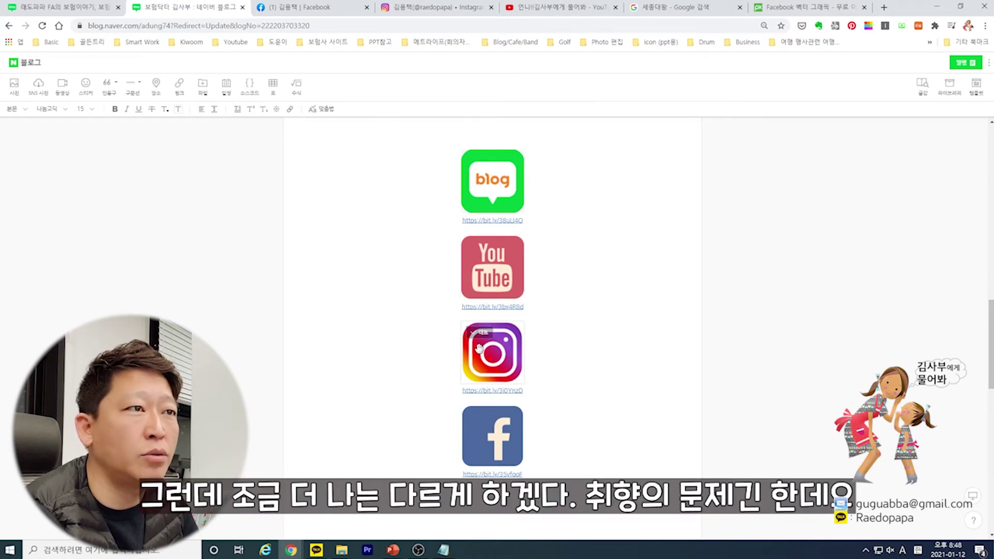
pyautogui.scroll(-4, 485, 339)
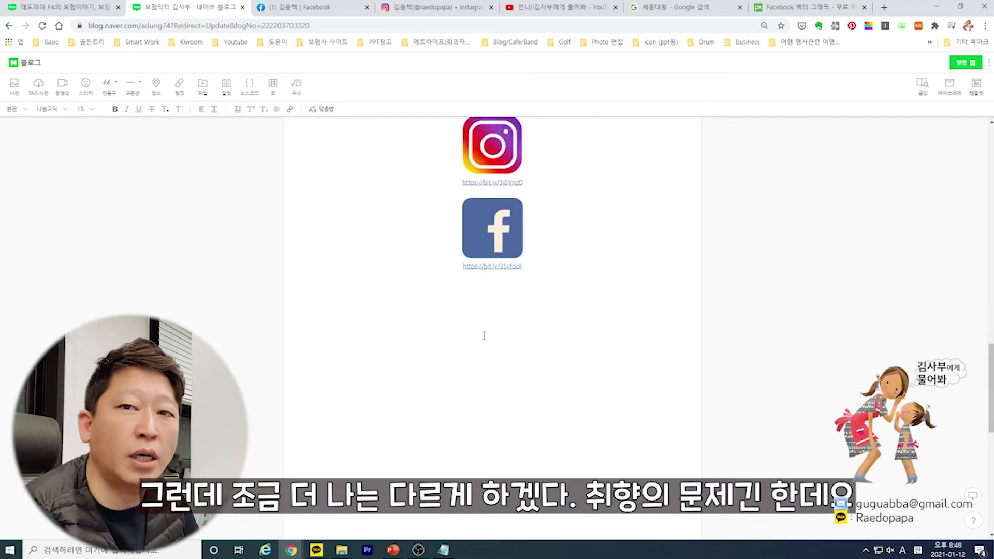
pyautogui.scroll(2, 484, 336)
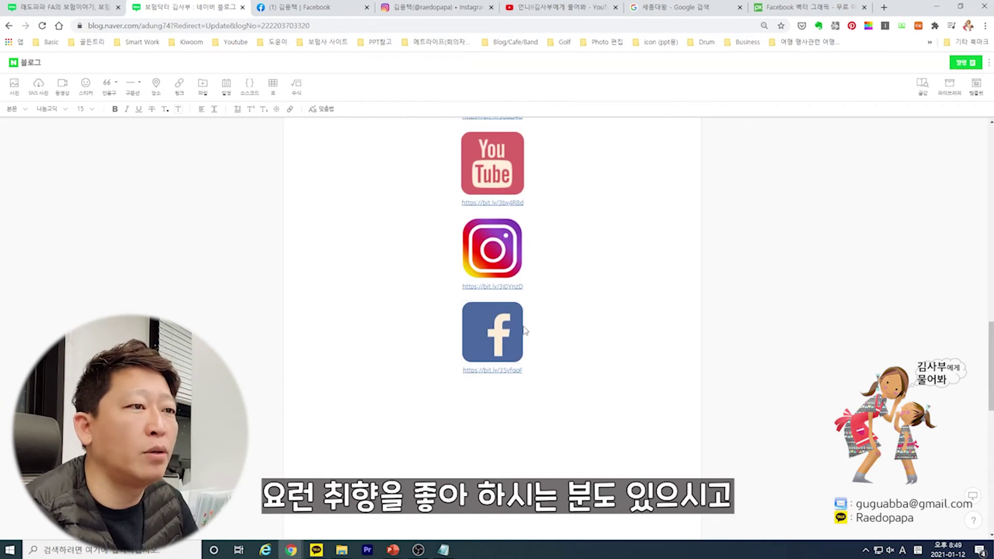
pyautogui.scroll(-10, 523, 327)
pyautogui.scroll(1, 572, 328)
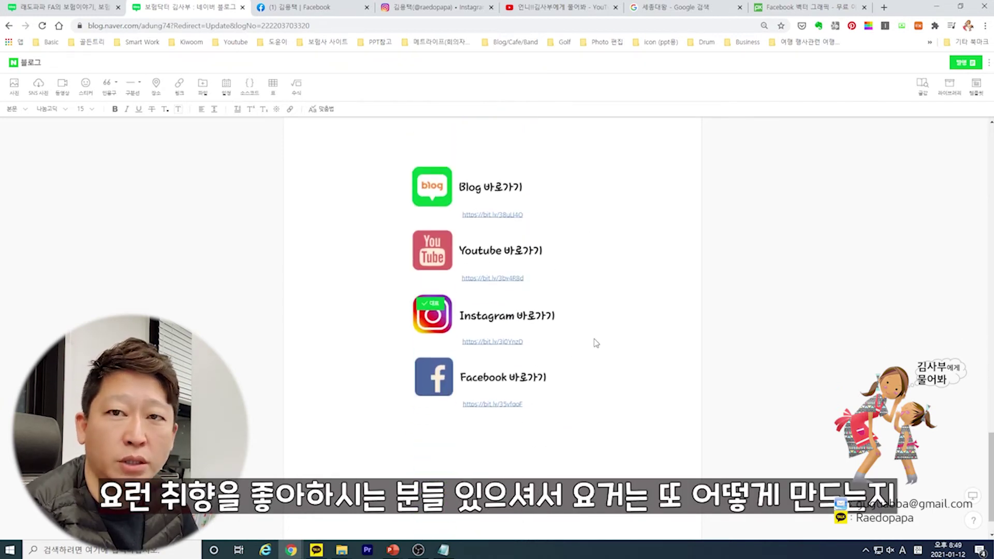
pyautogui.scroll(1, 596, 342)
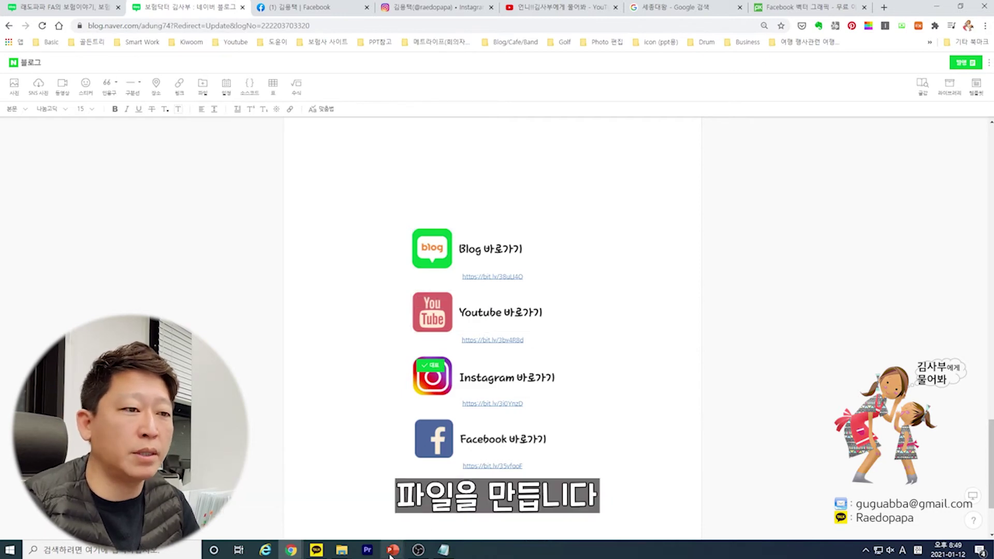
# Step: Switch to the blank PowerPoint presentation and insert the Instagram, YouTube, Facebook and blog image files from the 다운로드 folder into the slide
pyautogui.moveTo(390, 556)
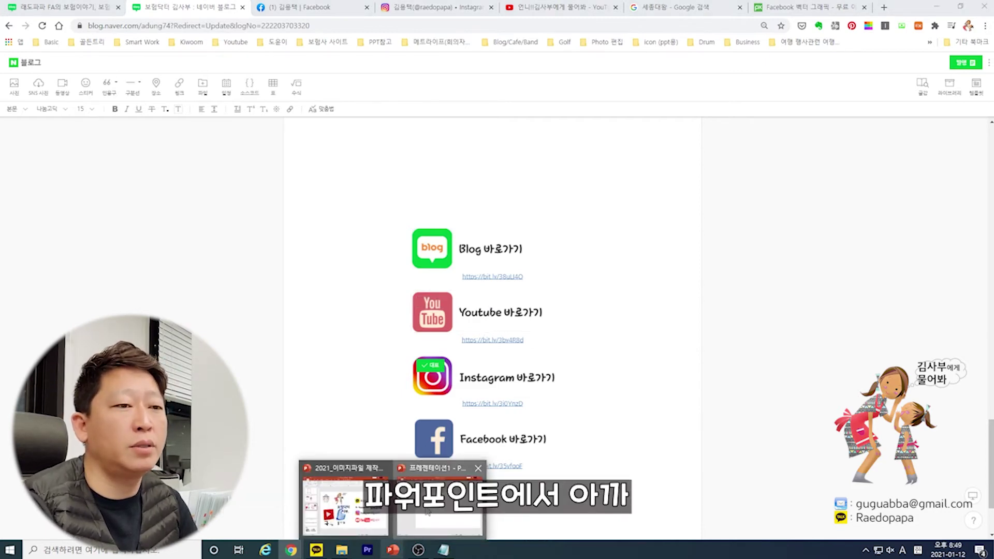
pyautogui.click(439, 497)
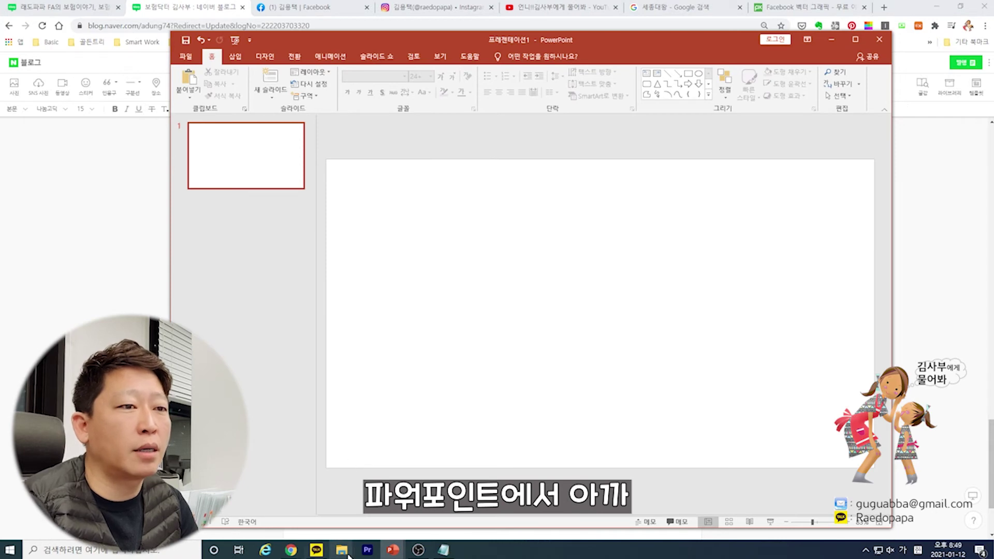
pyautogui.moveTo(342, 550)
pyautogui.click(367, 497)
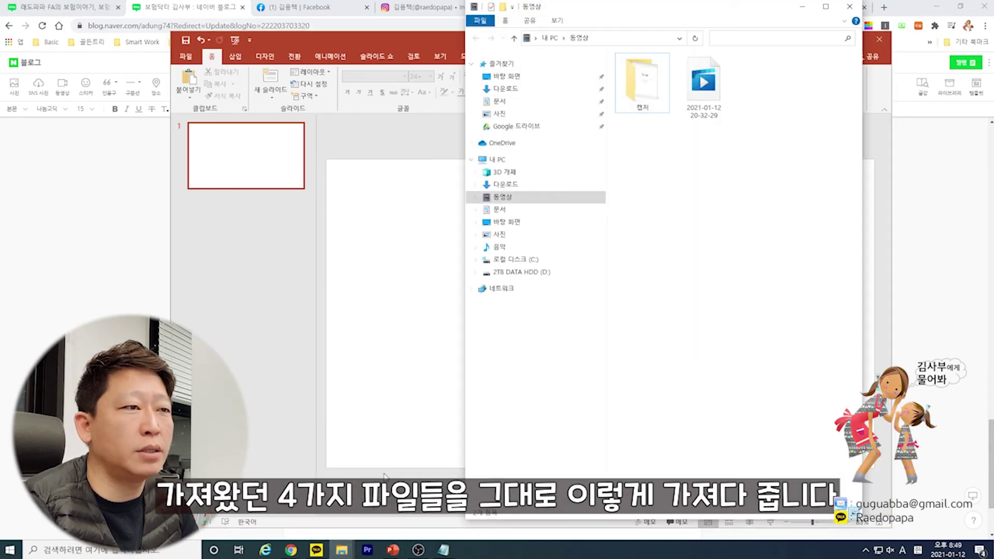
pyautogui.click(373, 497)
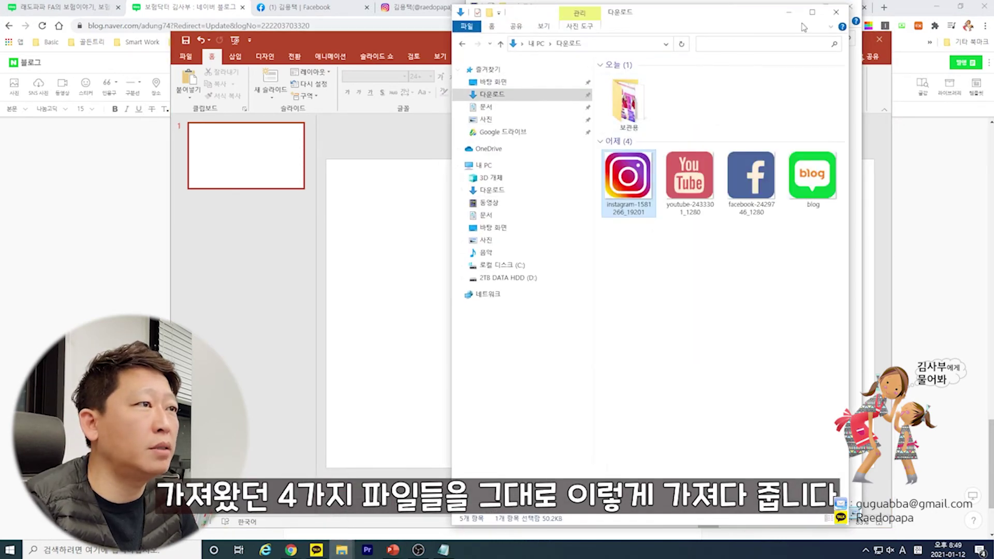
pyautogui.moveTo(833, 246); pyautogui.dragTo(395, 394)
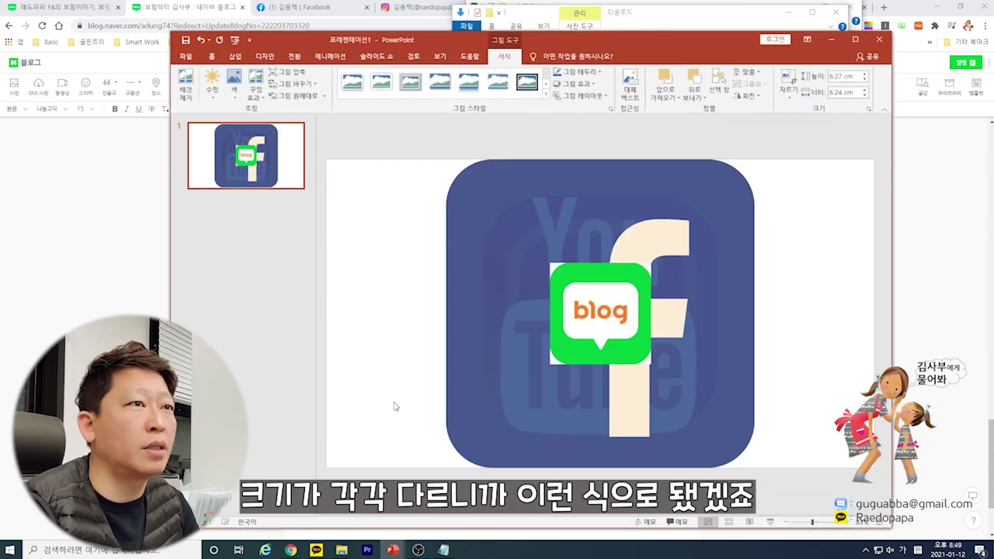
# Step: Shrink the overlapping Facebook, YouTube and Instagram icons to about 5, 4.6 and 3.5 cm and spread all four icons apart on the slide
pyautogui.click(501, 252)
pyautogui.moveTo(445, 158); pyautogui.dragTo(644, 356)
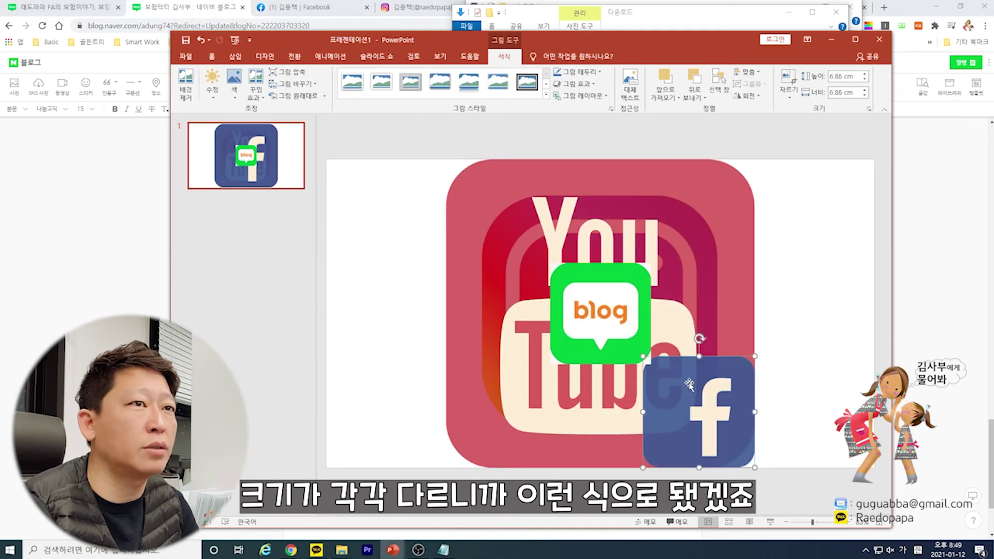
pyautogui.moveTo(694, 390); pyautogui.dragTo(393, 181)
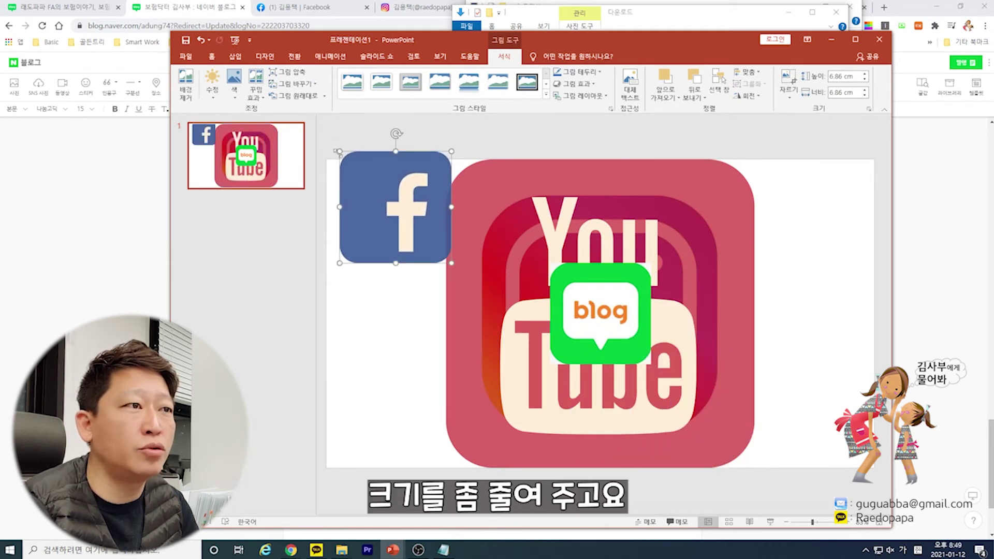
pyautogui.moveTo(342, 147); pyautogui.dragTo(369, 180)
pyautogui.moveTo(409, 223); pyautogui.dragTo(388, 204)
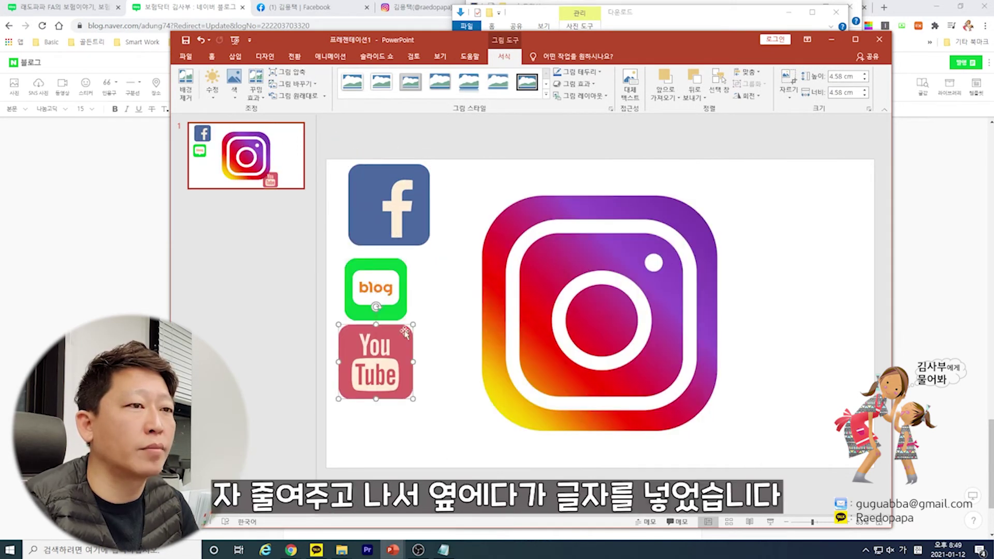
pyautogui.moveTo(481, 165); pyautogui.dragTo(525, 391)
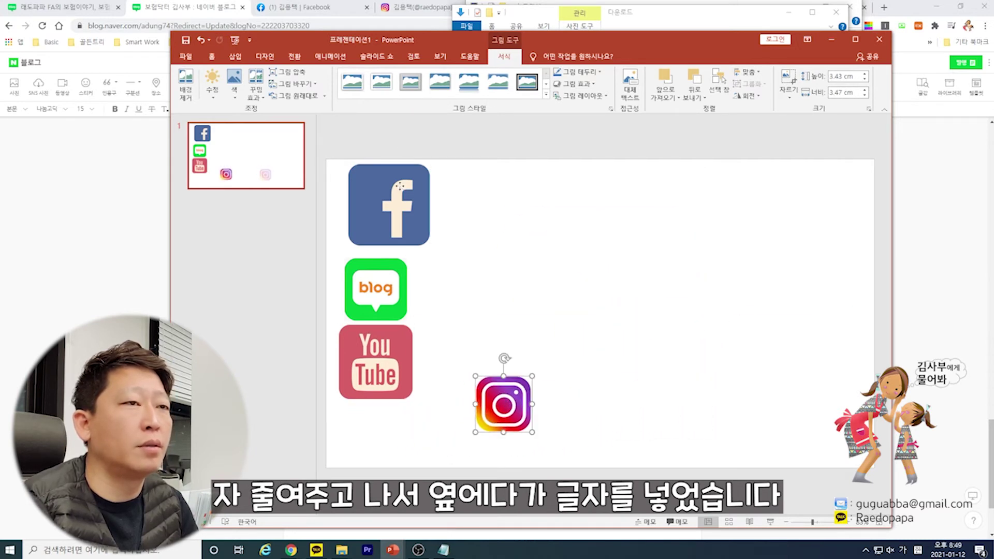
# Step: Add a text box to the right of the Facebook icon reading "Facebook 바로가기"
pyautogui.click(413, 186)
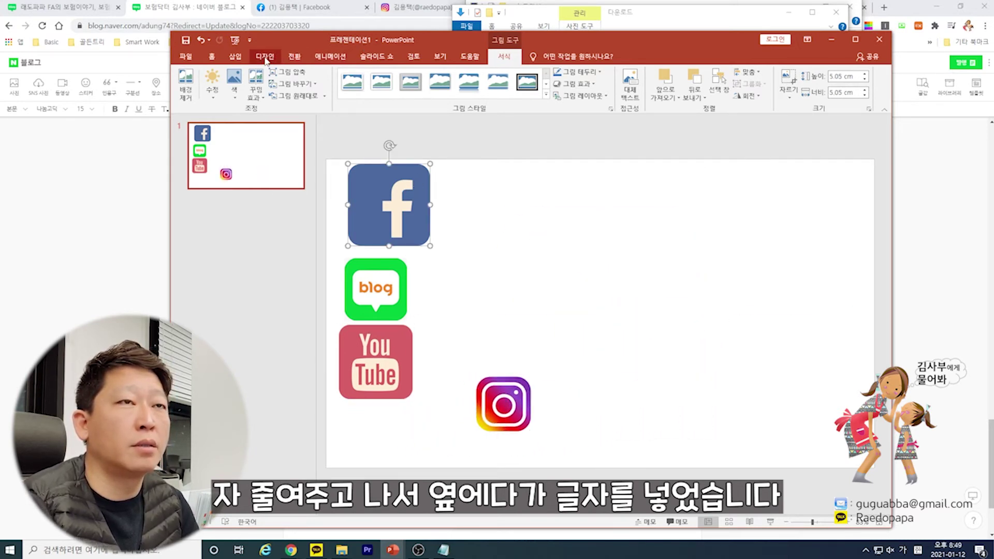
pyautogui.click(242, 58)
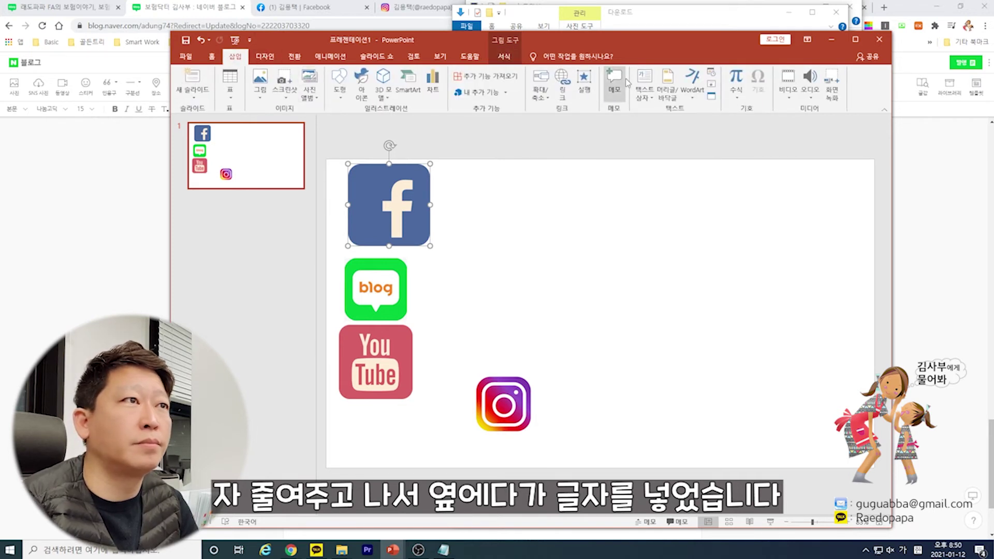
pyautogui.click(644, 81)
pyautogui.moveTo(439, 195); pyautogui.dragTo(566, 229)
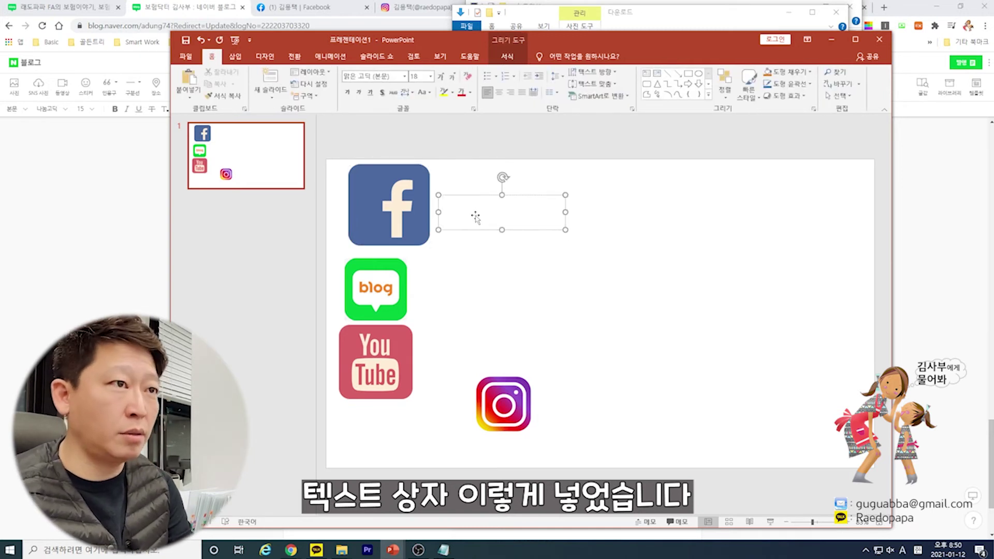
pyautogui.write('FA')
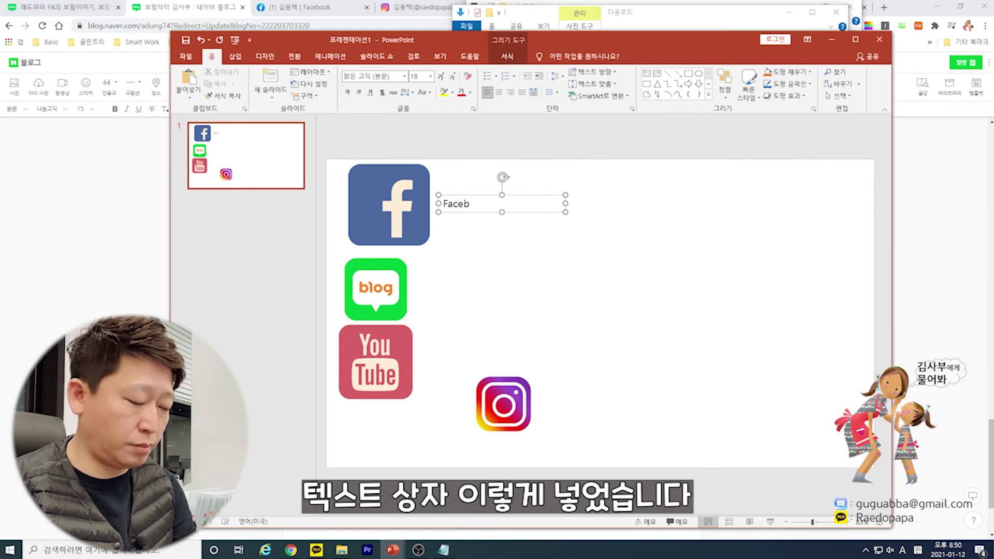
pyautogui.write('cebook')
pyautogui.press('Hangul')
pyautogui.write('바로가기')
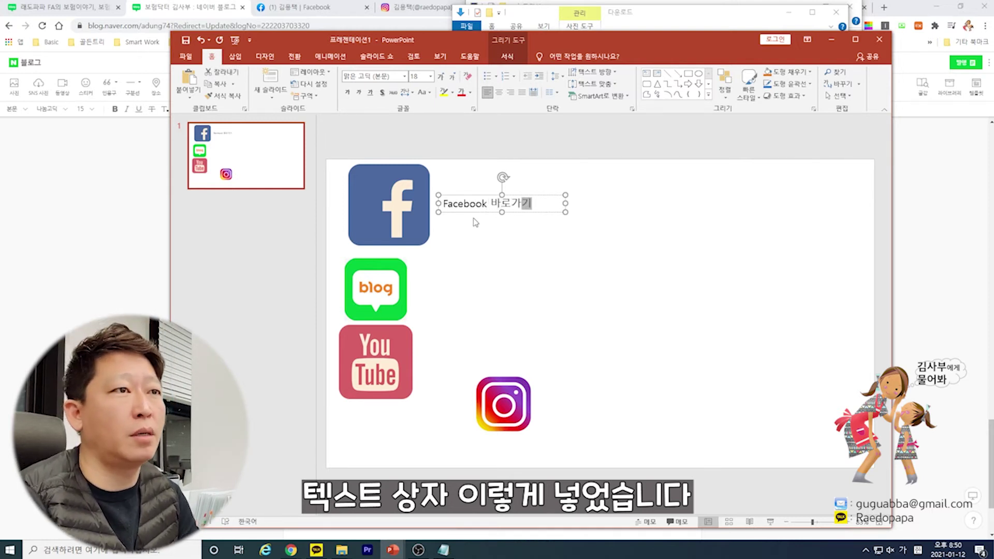
pyautogui.click(484, 245)
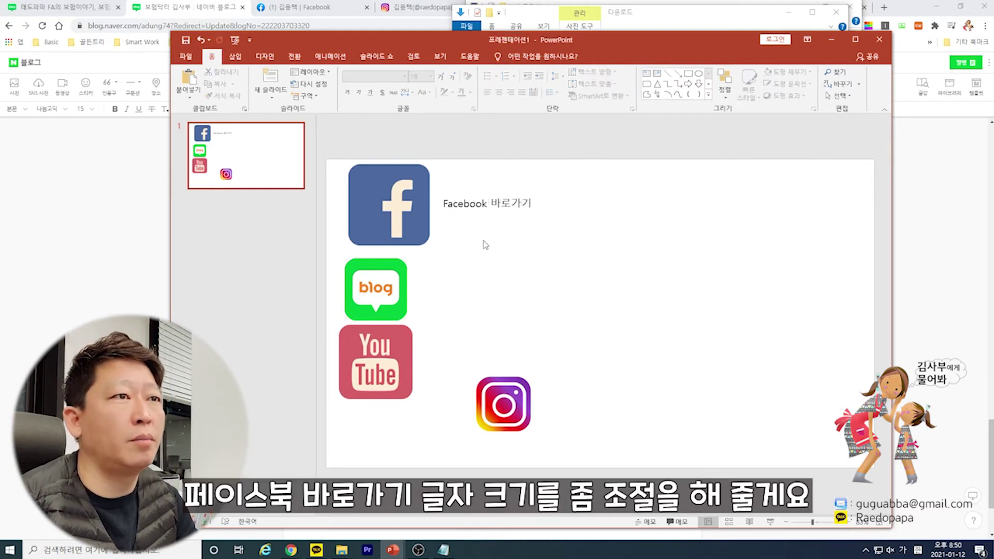
# Step: Shrink the Facebook icon further and move its text label close beside it, vertically centered on the icon
pyautogui.click(423, 231)
pyautogui.moveTo(430, 247); pyautogui.dragTo(452, 192)
pyautogui.click(476, 227)
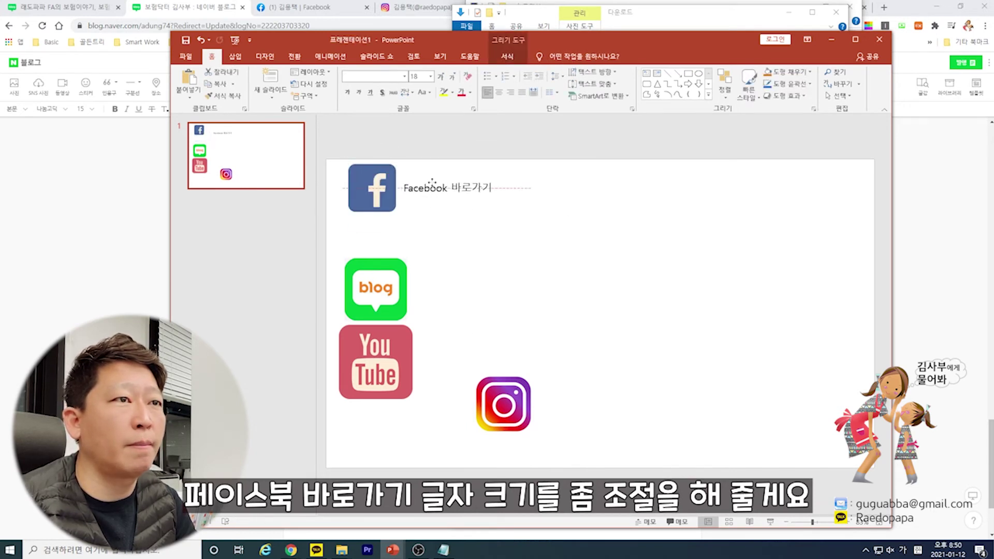
# Step: Enlarge the Facebook label text to 28 pt and widen its box so the text fits on one line beside the icon
pyautogui.click(453, 191)
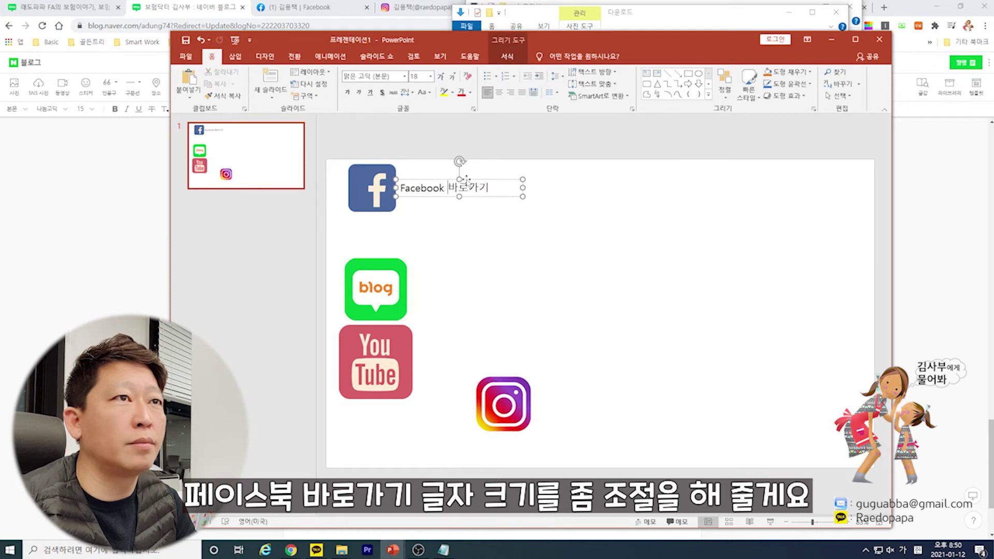
pyautogui.click(442, 80)
pyautogui.click(442, 80)
pyautogui.click(442, 80)
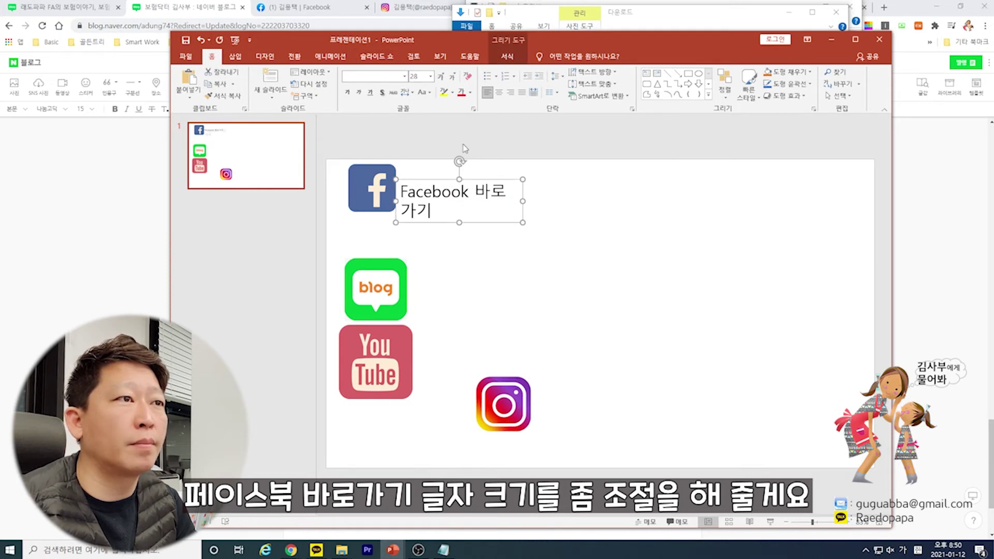
pyautogui.moveTo(524, 224); pyautogui.dragTo(556, 202)
pyautogui.moveTo(493, 180); pyautogui.dragTo(494, 176)
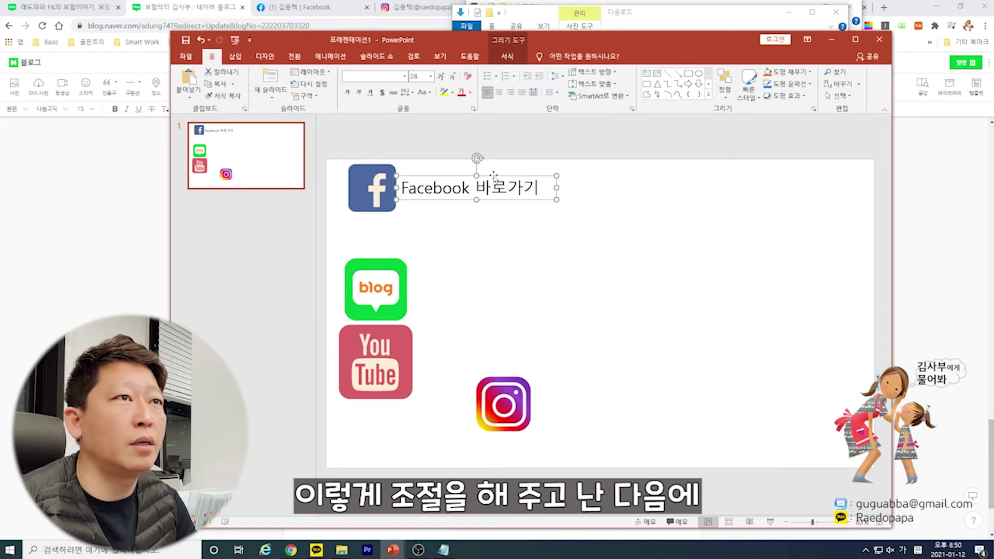
# Step: Change the font of the Facebook label to 넥슨 풋볼고딕 L
pyautogui.click(404, 76)
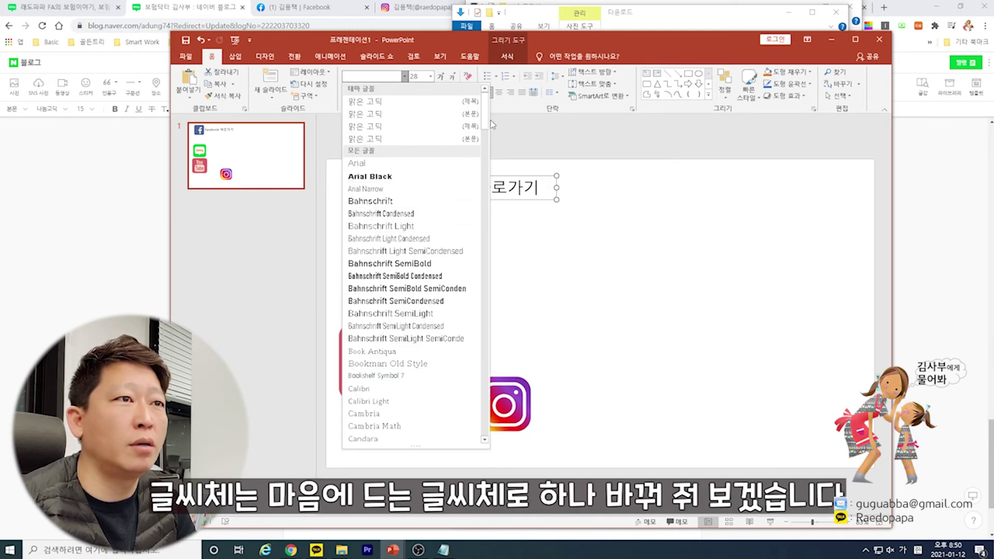
pyautogui.moveTo(486, 122); pyautogui.dragTo(488, 192)
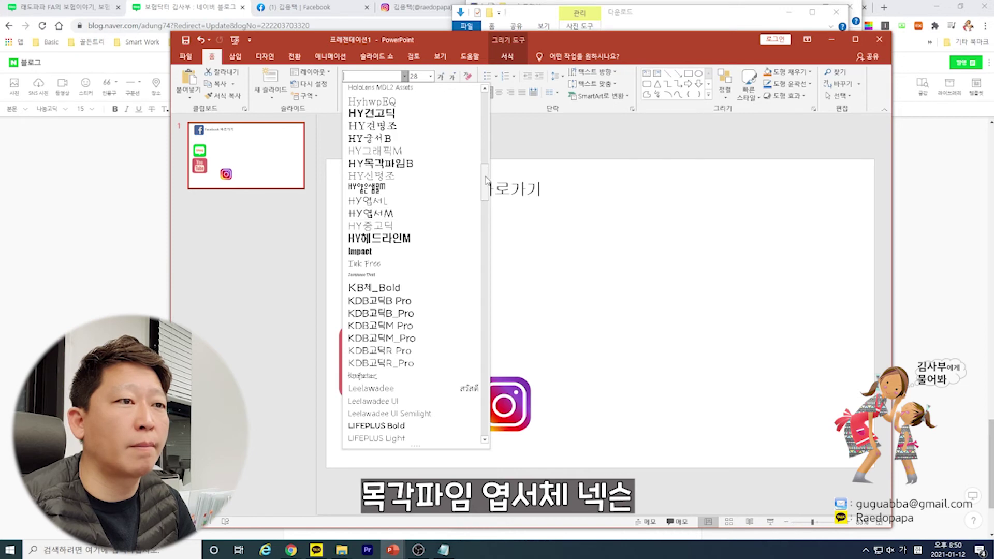
pyautogui.moveTo(487, 180); pyautogui.dragTo(487, 339)
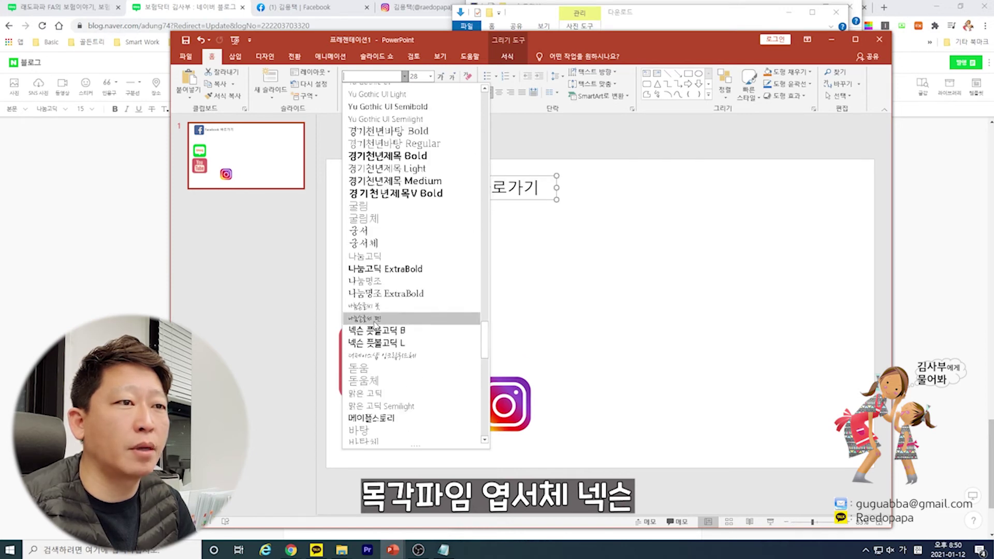
pyautogui.click(372, 344)
pyautogui.click(489, 220)
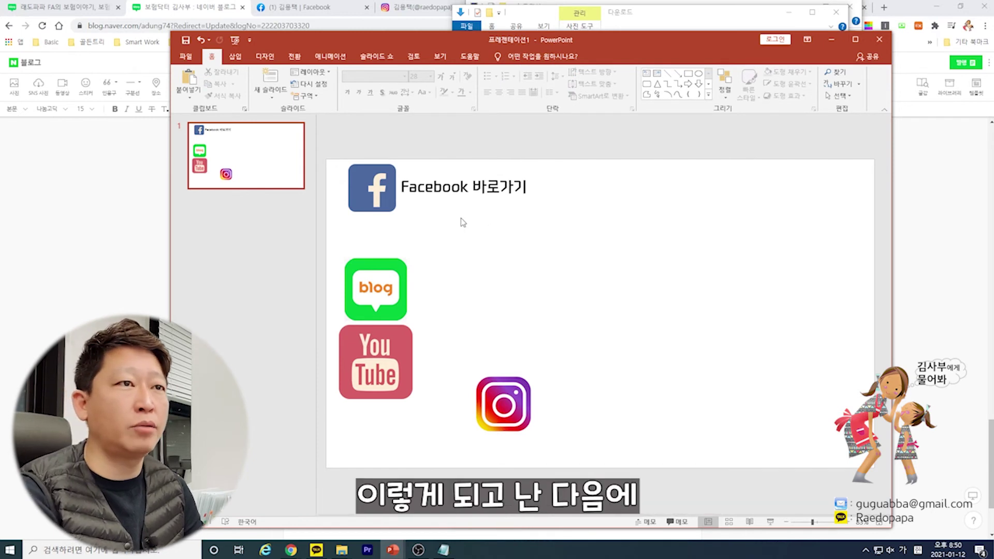
# Step: Save the Facebook icon together with its text label as a PNG picture named 1 in the 다운로드 folder
pyautogui.click(371, 191)
pyautogui.click(486, 188)
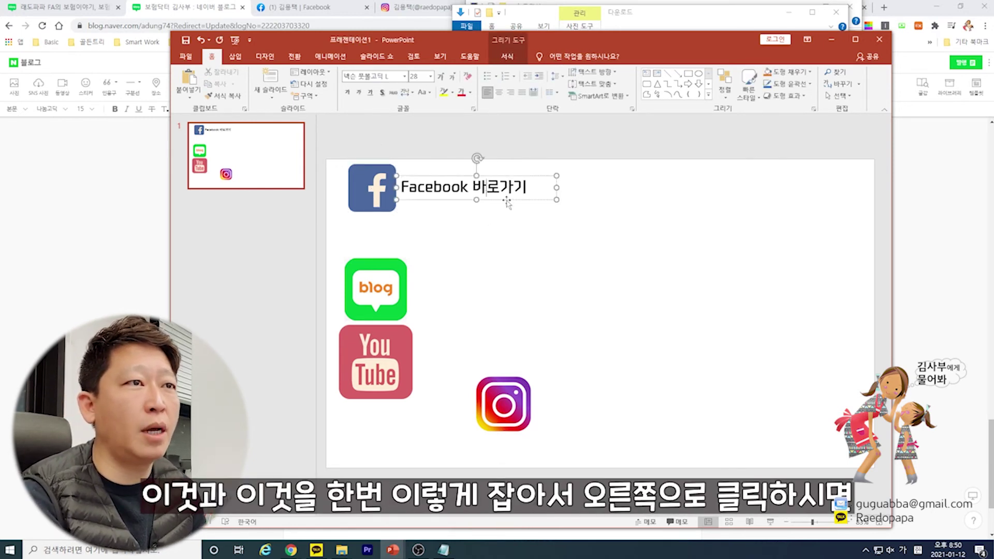
pyautogui.click(587, 206)
pyautogui.moveTo(600, 143); pyautogui.dragTo(334, 247)
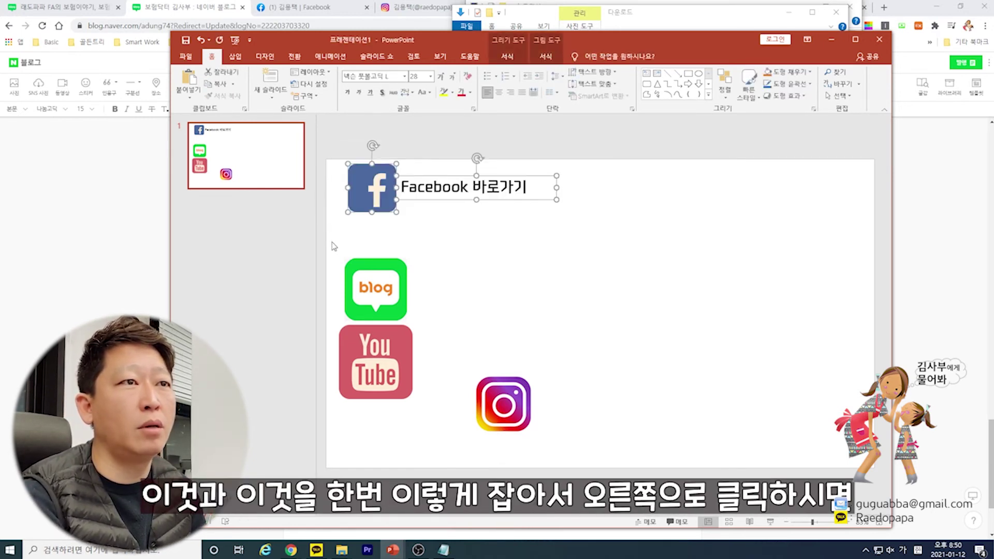
pyautogui.rightClick(371, 191)
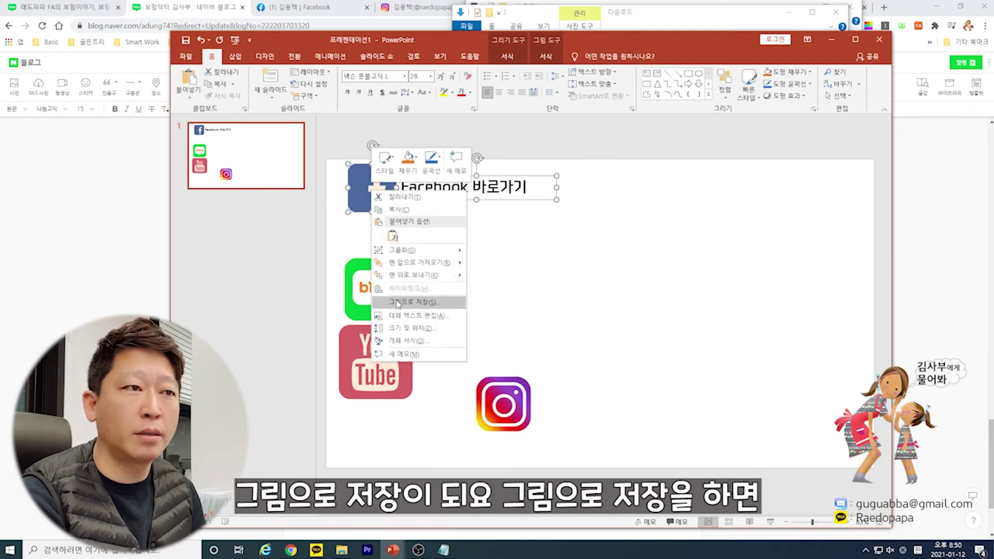
pyautogui.click(398, 303)
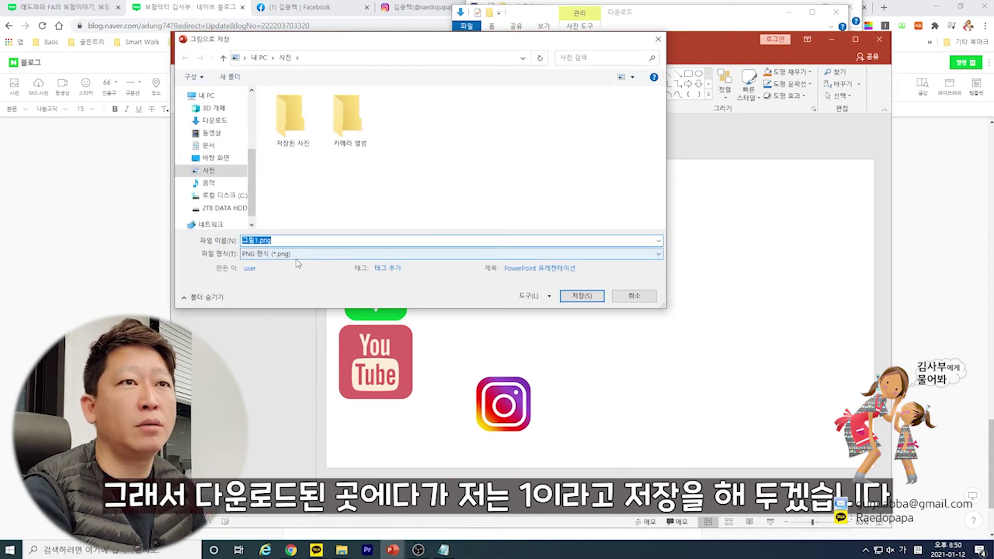
pyautogui.click(215, 120)
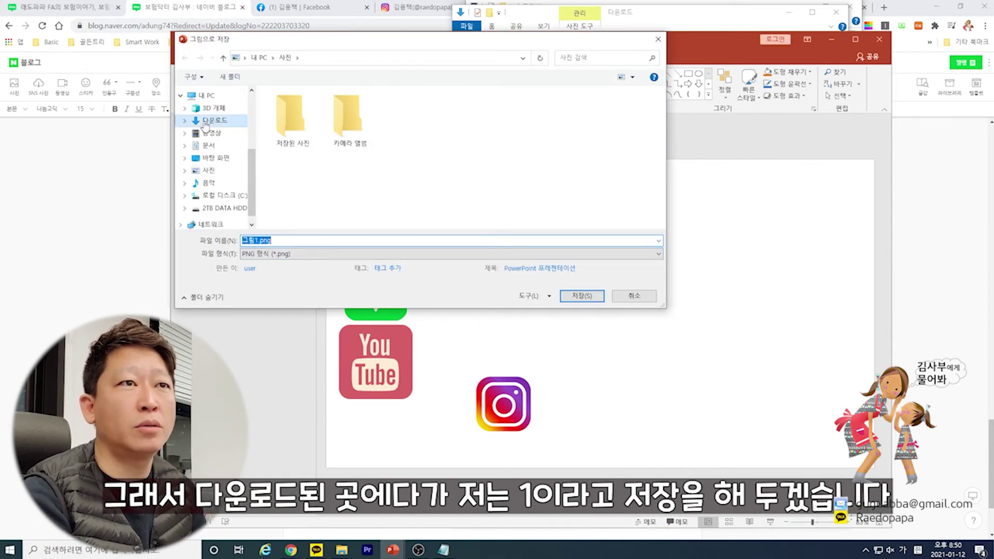
pyautogui.click(319, 244)
pyautogui.write('1')
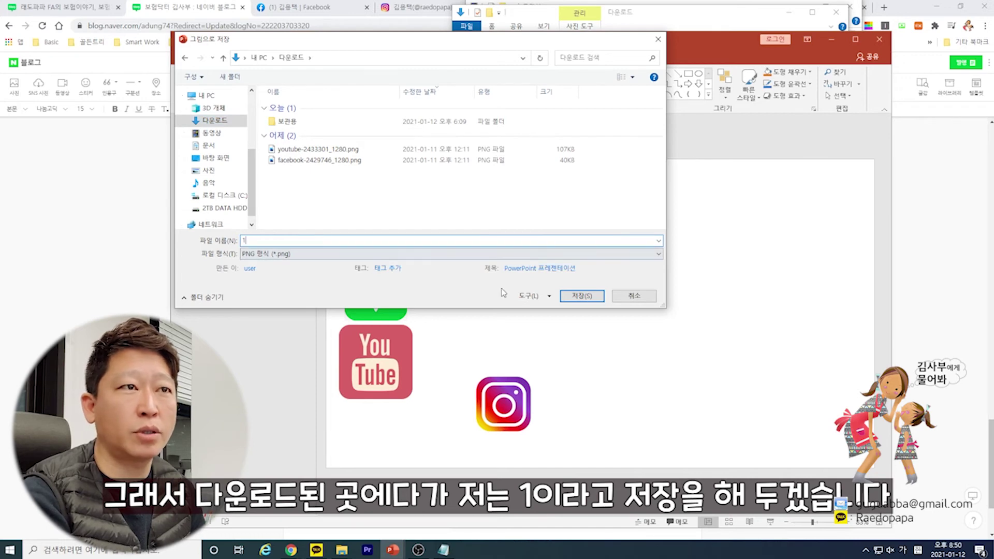
pyautogui.click(575, 298)
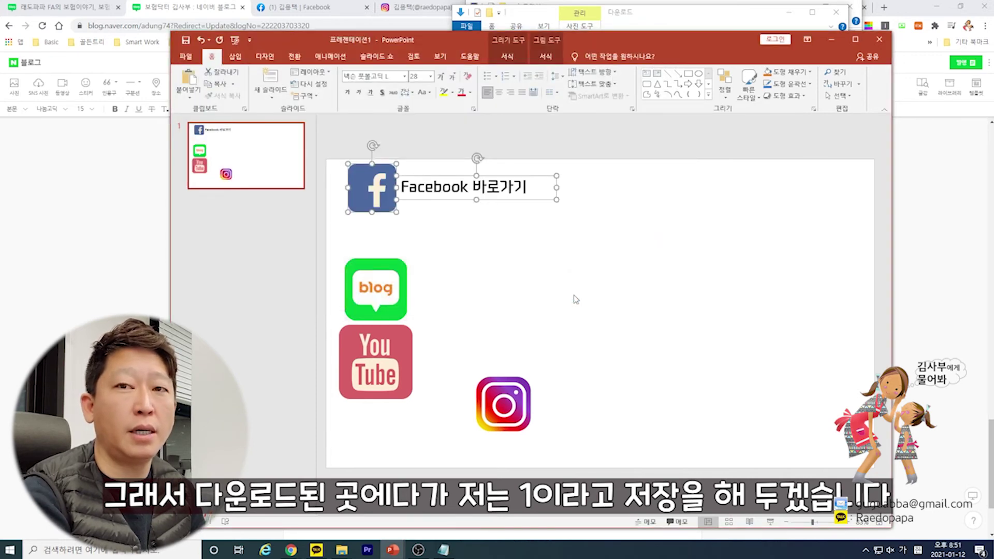
pyautogui.click(575, 299)
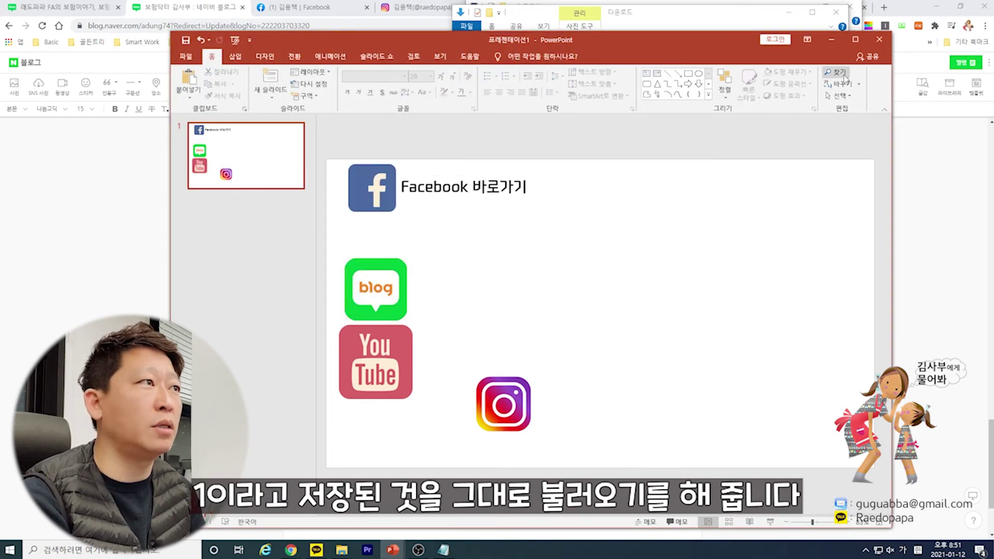
# Step: Switch to the Naver blog draft and insert picture 1 from the 다운로드 folder in the blank area above the Blog icon
pyautogui.click(831, 39)
pyautogui.click(795, 15)
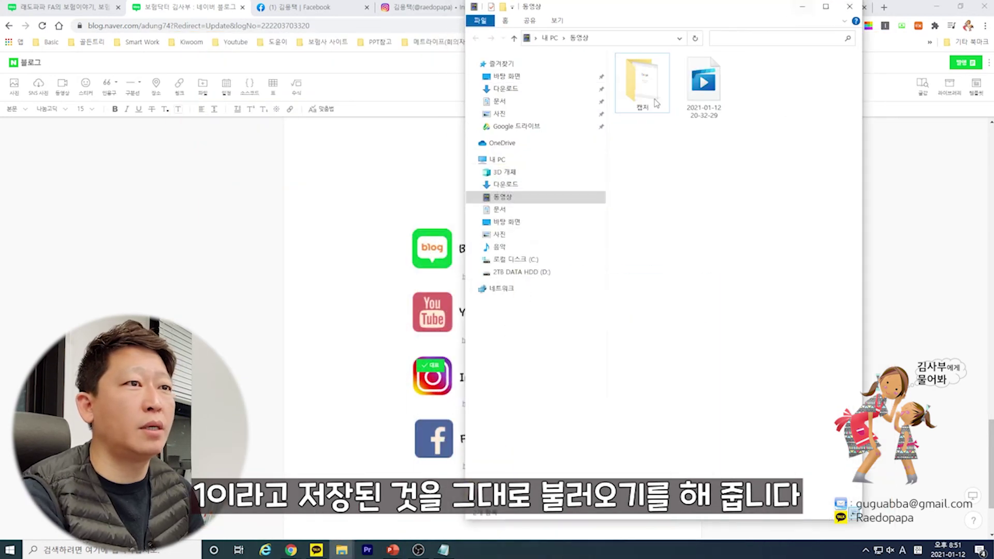
pyautogui.click(304, 300)
pyautogui.click(424, 193)
pyautogui.scroll(2, 393, 266)
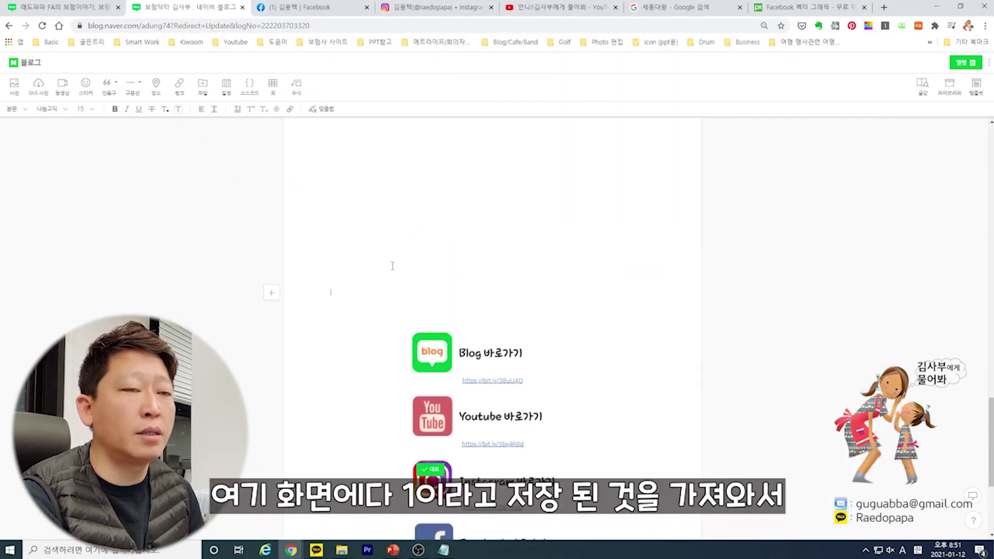
pyautogui.moveTo(337, 549)
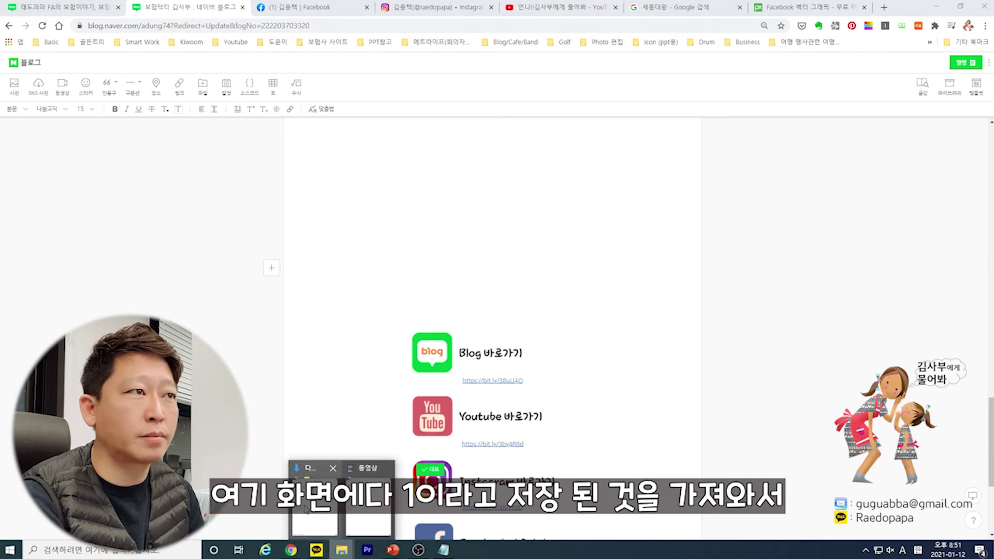
pyautogui.click(339, 494)
pyautogui.moveTo(673, 120); pyautogui.dragTo(363, 264)
pyautogui.click(568, 335)
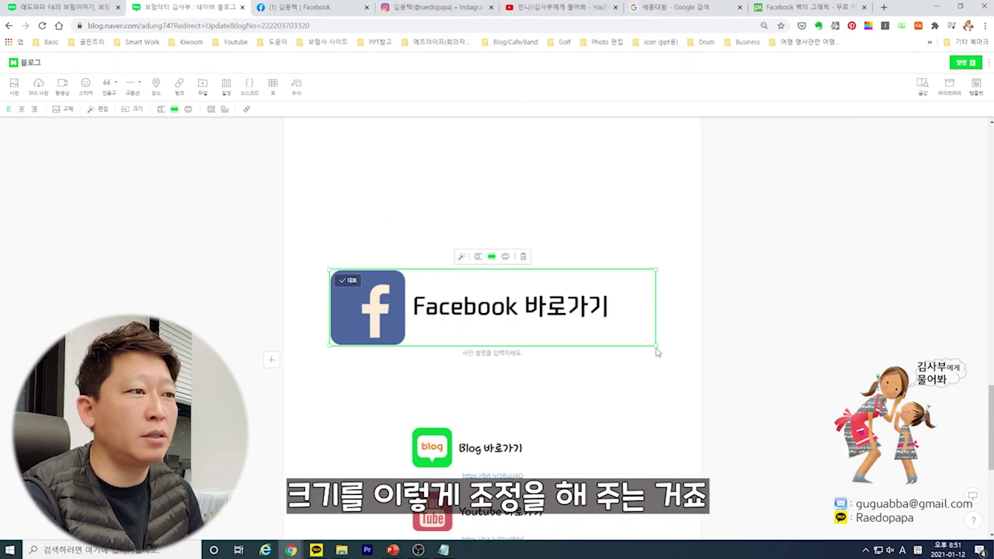
# Step: Shrink the inserted Facebook picture to about 40% of its width and center-align it in the post
pyautogui.moveTo(655, 346); pyautogui.dragTo(467, 301)
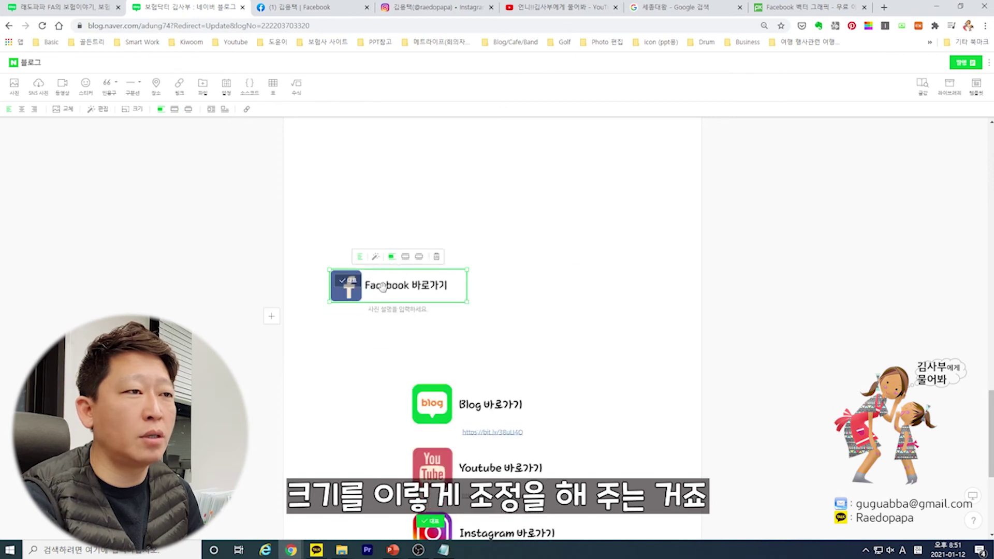
pyautogui.moveTo(382, 286); pyautogui.dragTo(451, 293)
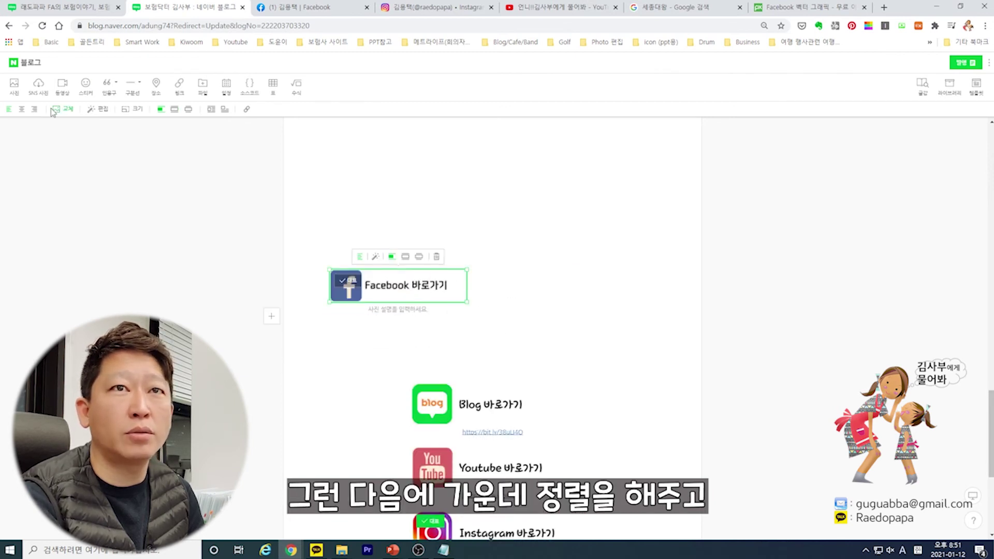
pyautogui.click(21, 109)
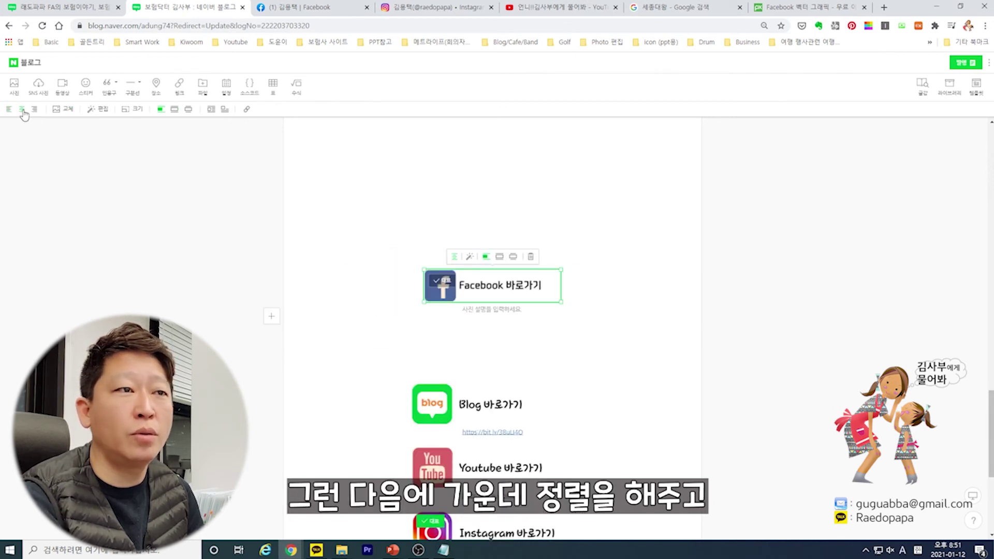
pyautogui.click(476, 314)
pyautogui.click(443, 550)
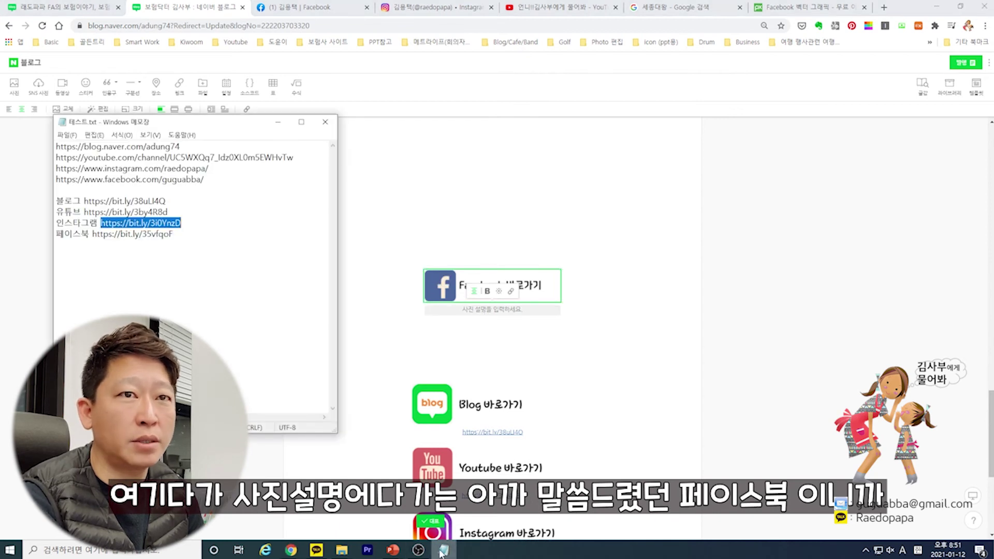
pyautogui.click(124, 237)
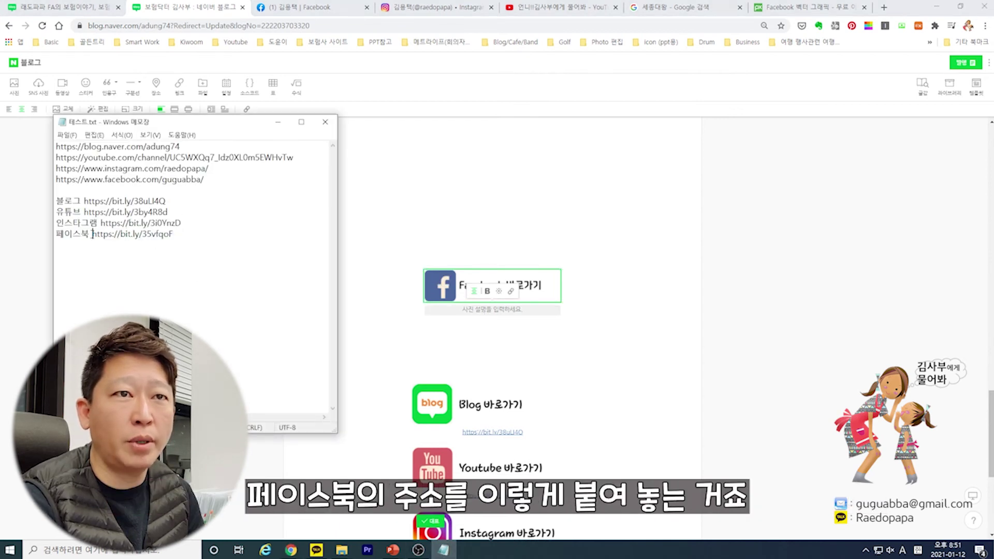
pyautogui.moveTo(93, 234); pyautogui.dragTo(164, 234)
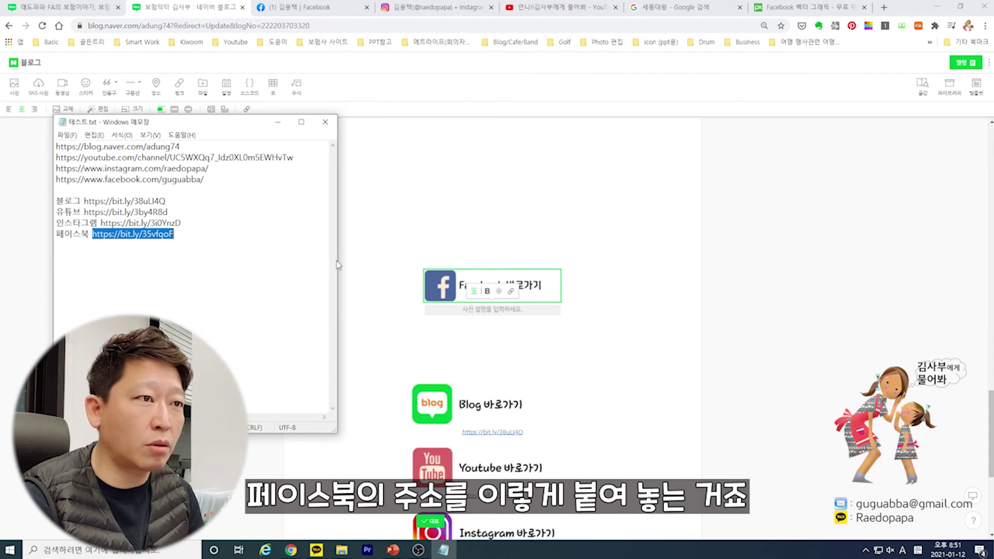
pyautogui.hotkey('ctrl', 'c')
pyautogui.click(490, 310)
pyautogui.hotkey('ctrl', 'v')
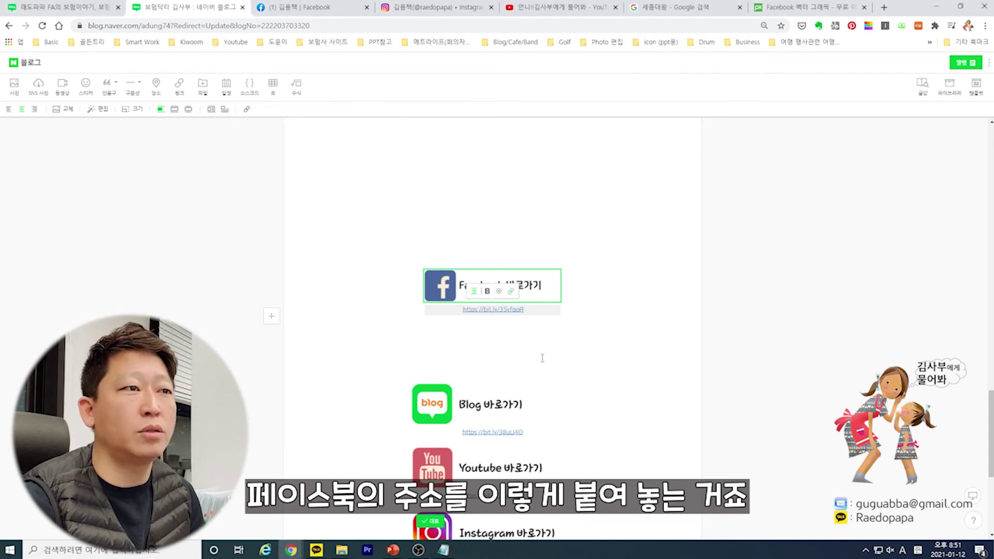
pyautogui.click(511, 293)
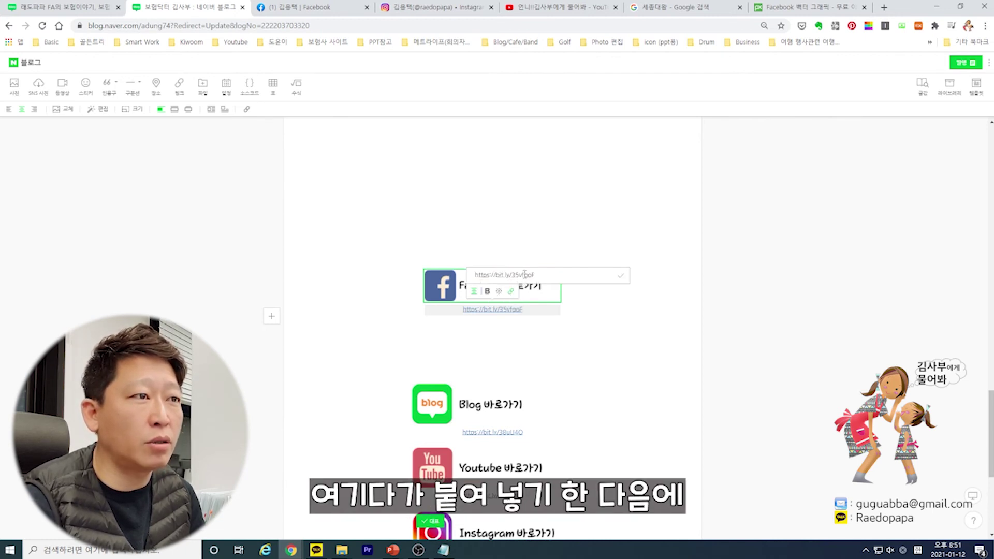
pyautogui.click(549, 275)
pyautogui.hotkey('ctrl', 'v')
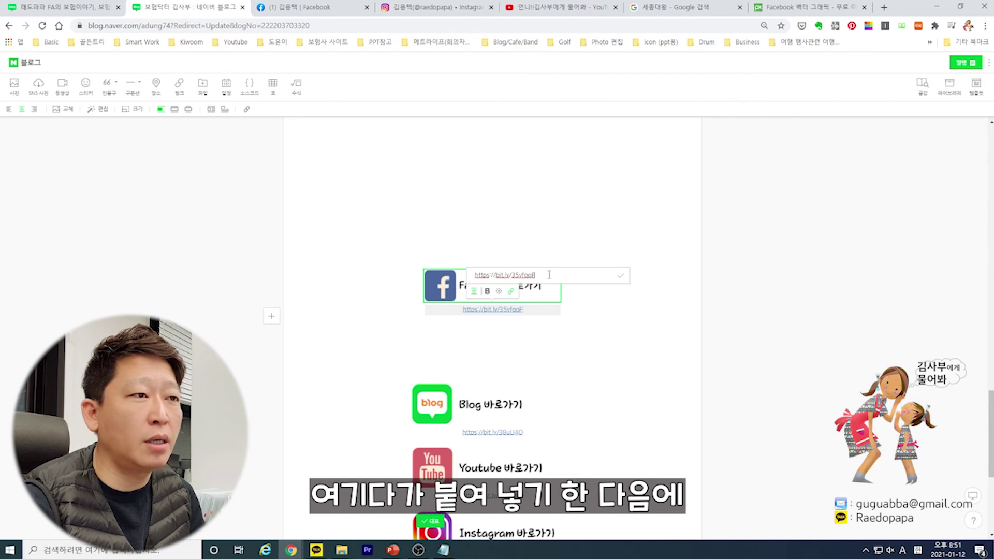
pyautogui.click(621, 280)
pyautogui.click(586, 333)
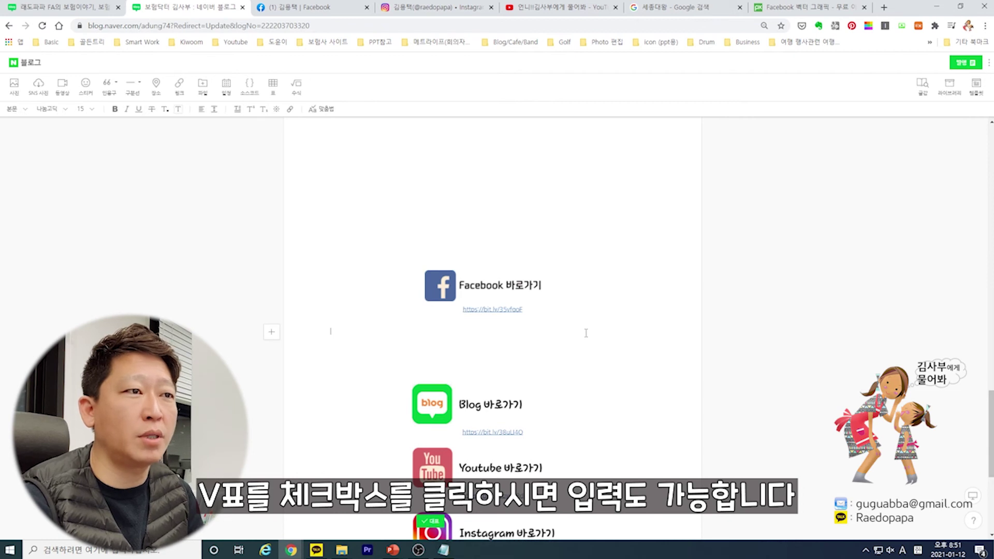
# Step: Review the captioned icons in the draft, and examine the 바로가기 links at the end of the published 세종대왕 post
pyautogui.scroll(-1, 575, 329)
pyautogui.scroll(-2, 581, 335)
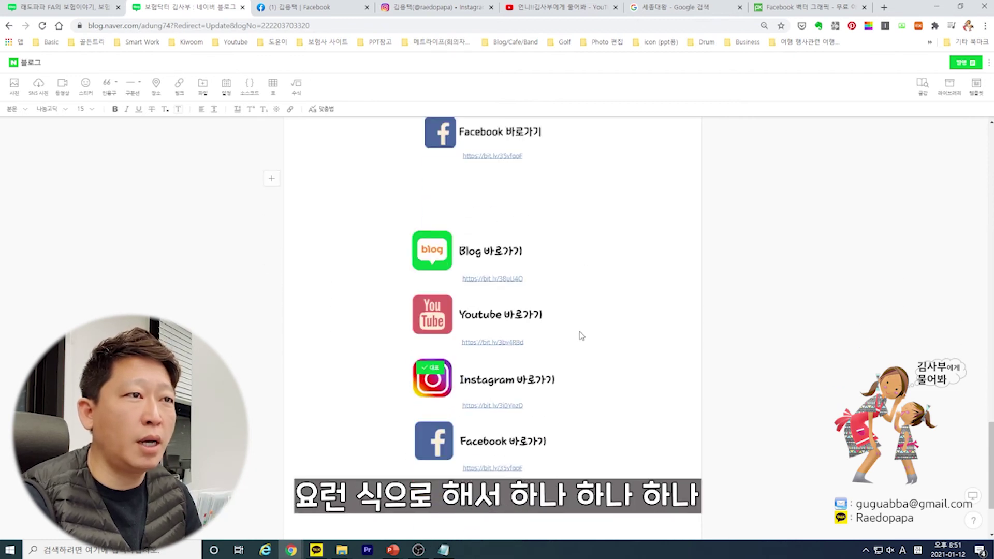
pyautogui.scroll(-1, 582, 335)
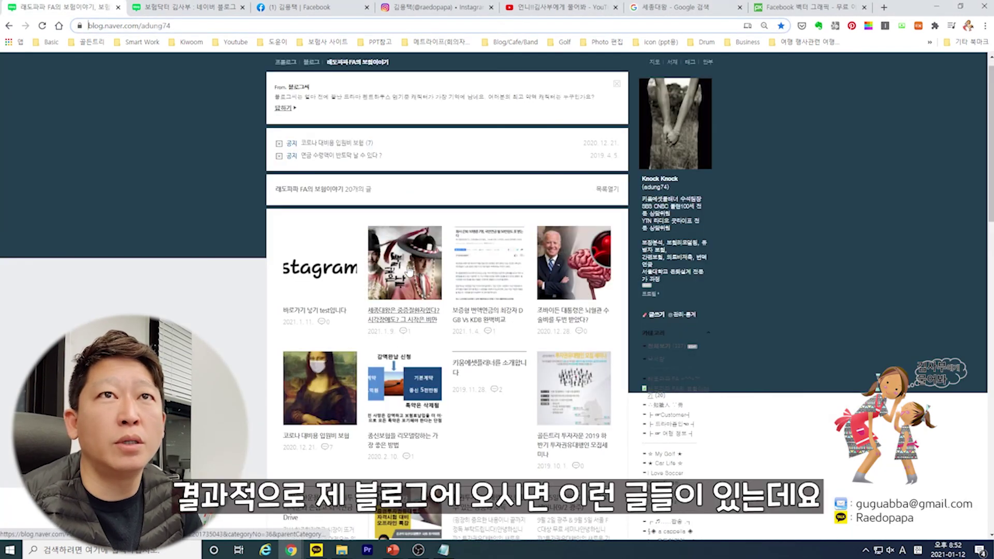
pyautogui.click(410, 266)
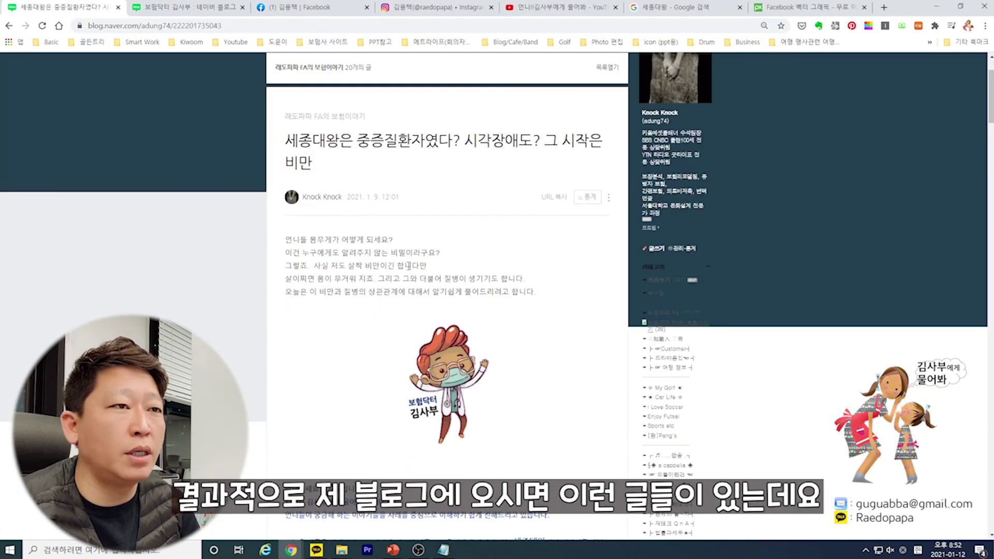
pyautogui.scroll(-9, 408, 266)
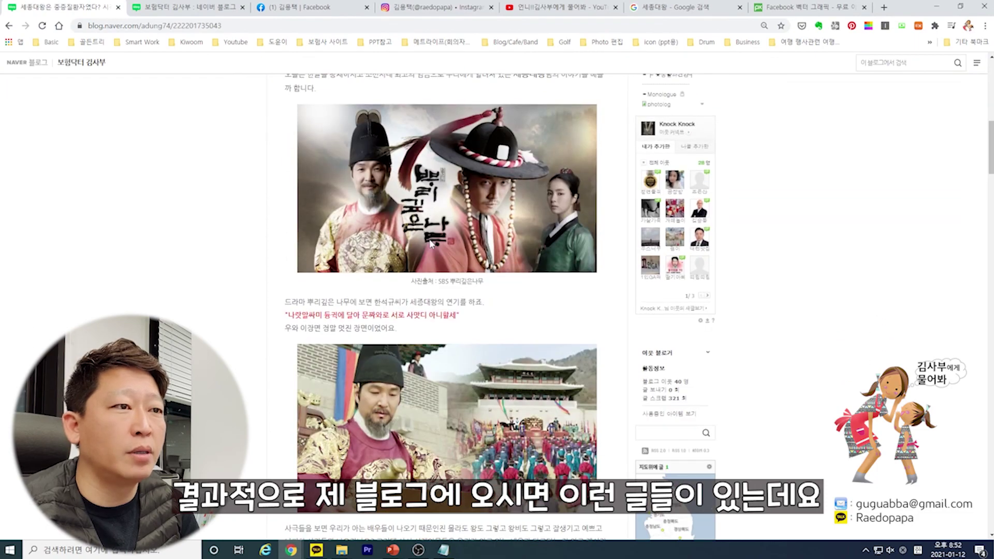
pyautogui.scroll(-15, 430, 244)
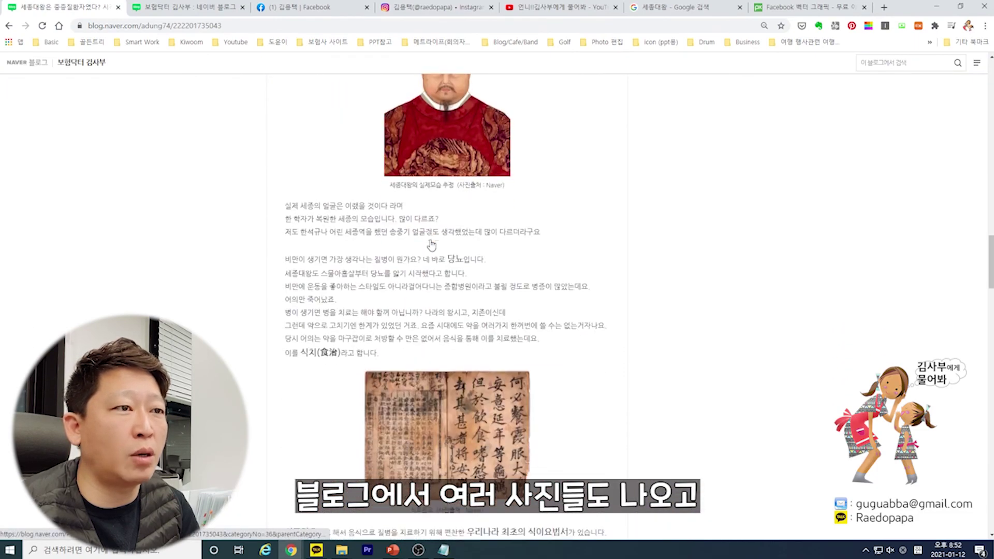
pyautogui.scroll(-20, 431, 245)
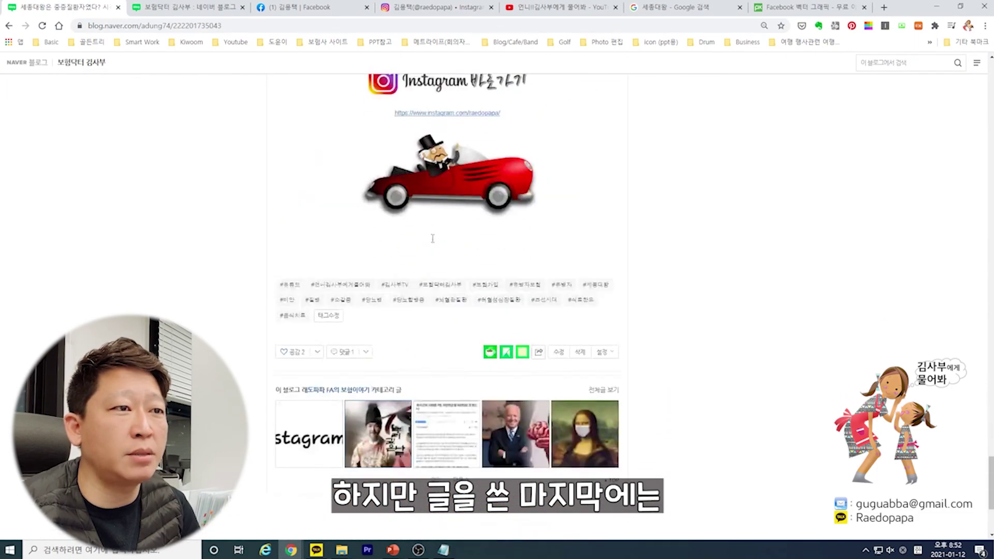
pyautogui.scroll(6, 432, 238)
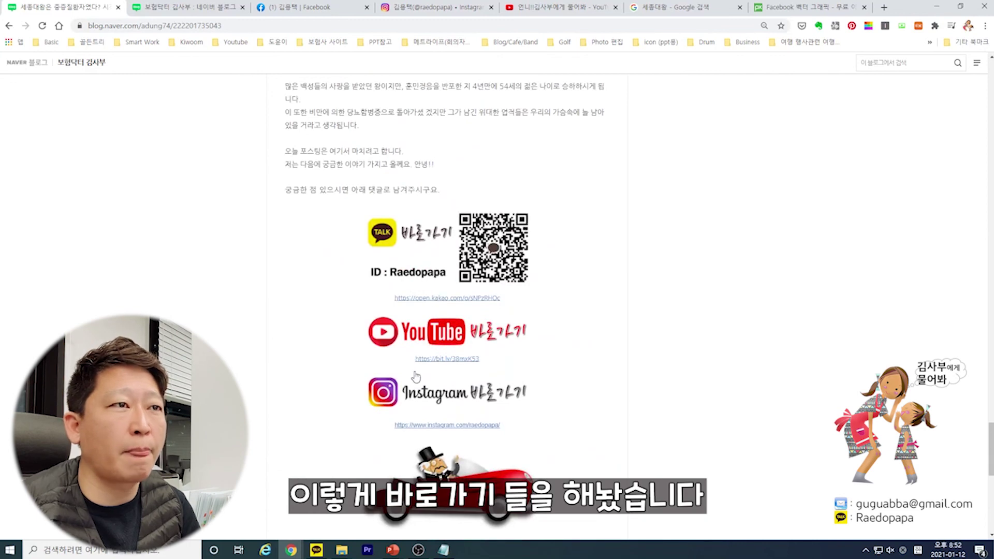